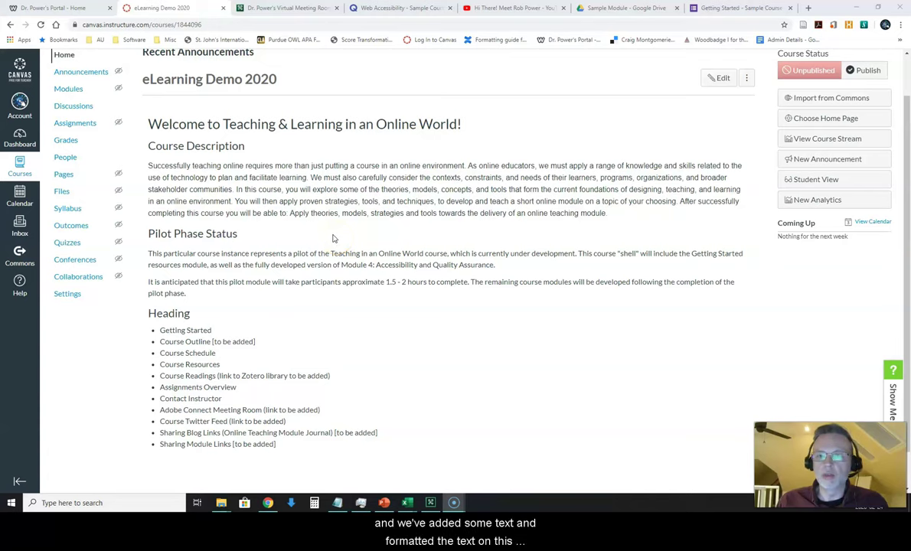
Step: Open the eLearning Demo 2020 course home page for editing and start uploading a new image
scroll(332, 239, "up", 1)
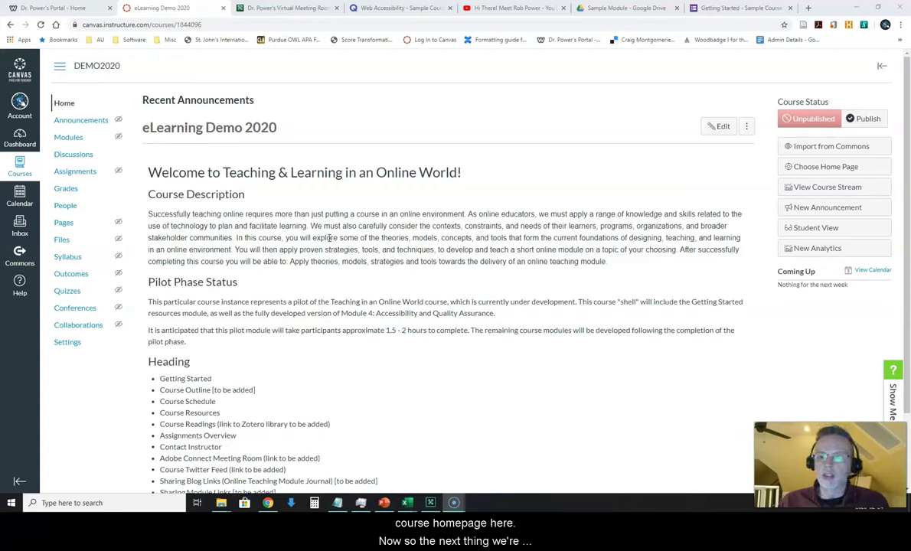
left_click(337, 240)
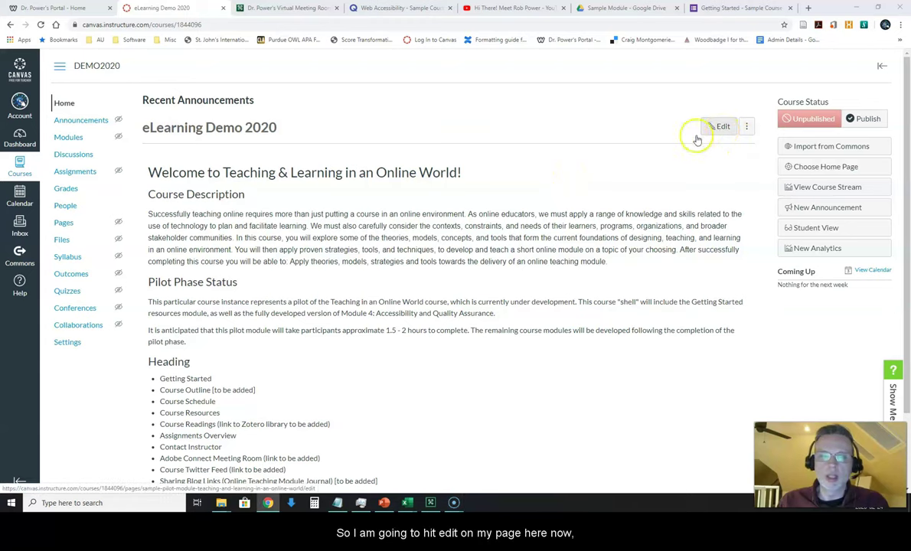
left_click(721, 127)
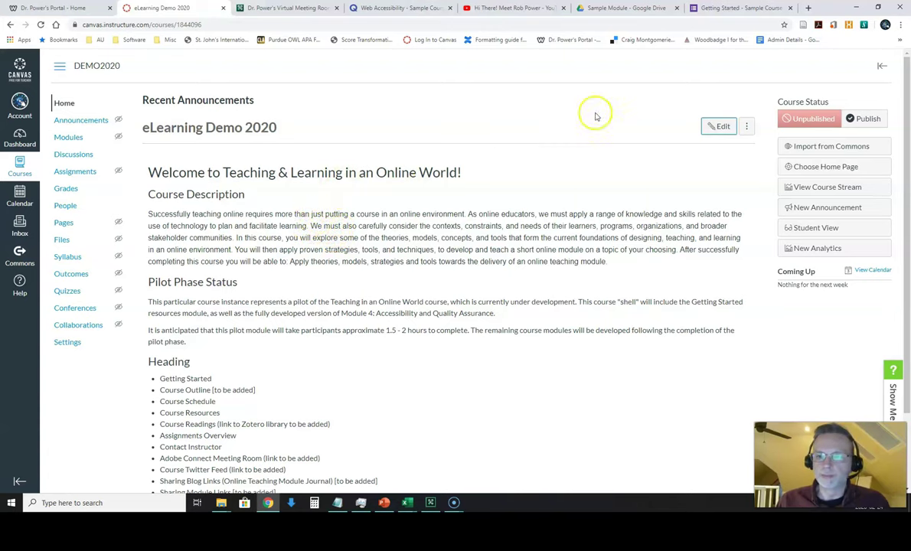
left_click(718, 128)
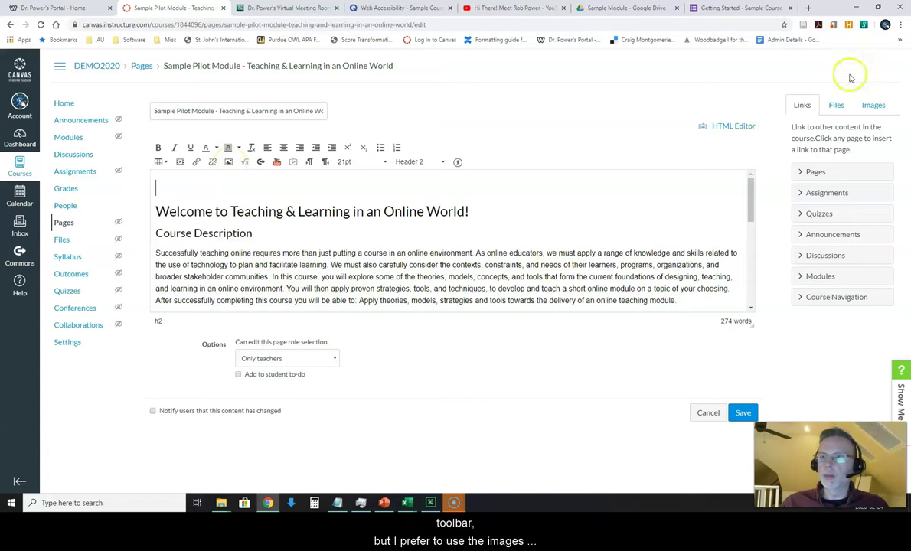
left_click(876, 108)
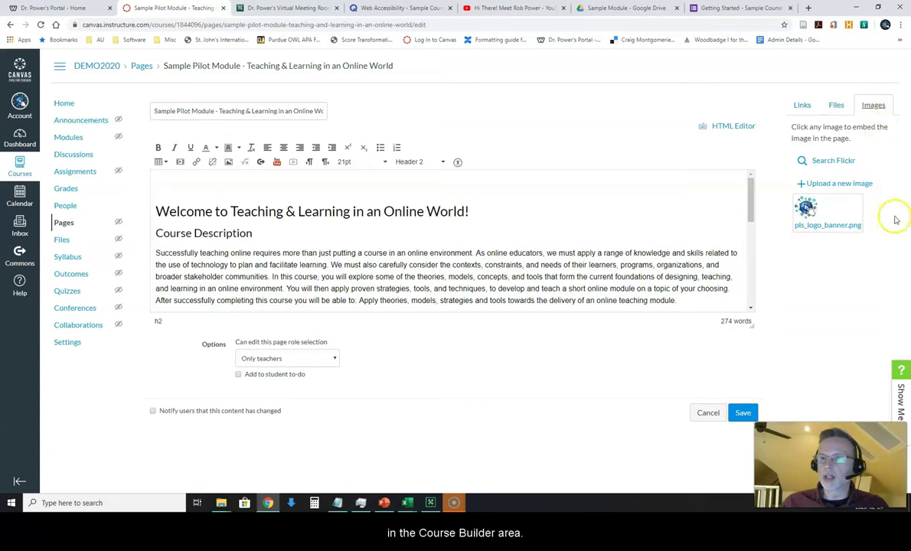
left_click(832, 187)
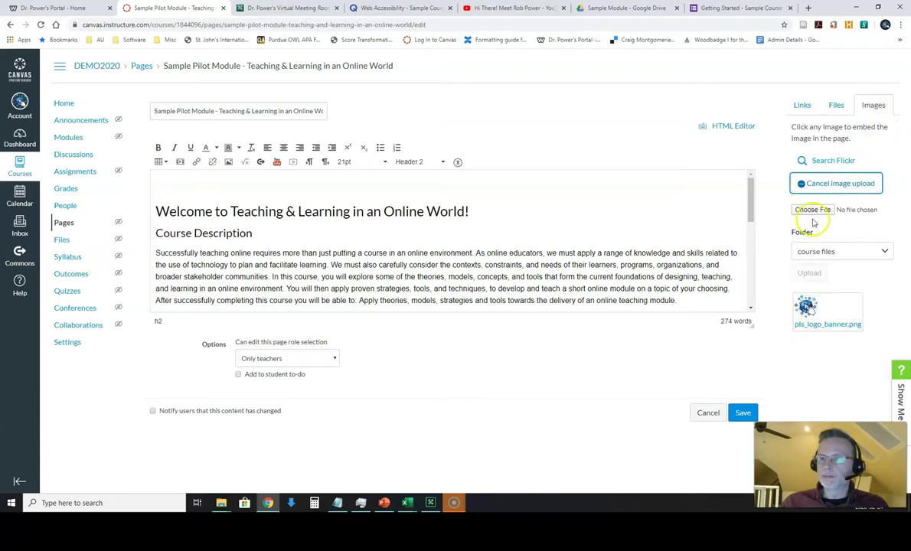
Step: Switch to the Book1 page script in Excel and check the course graphic's file name and accessibility note
mouse_move(407, 503)
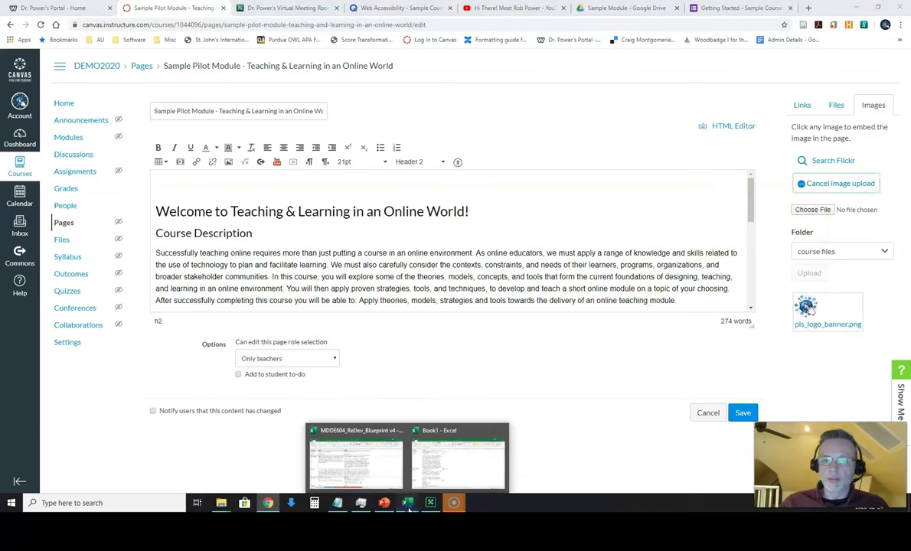
left_click(452, 448)
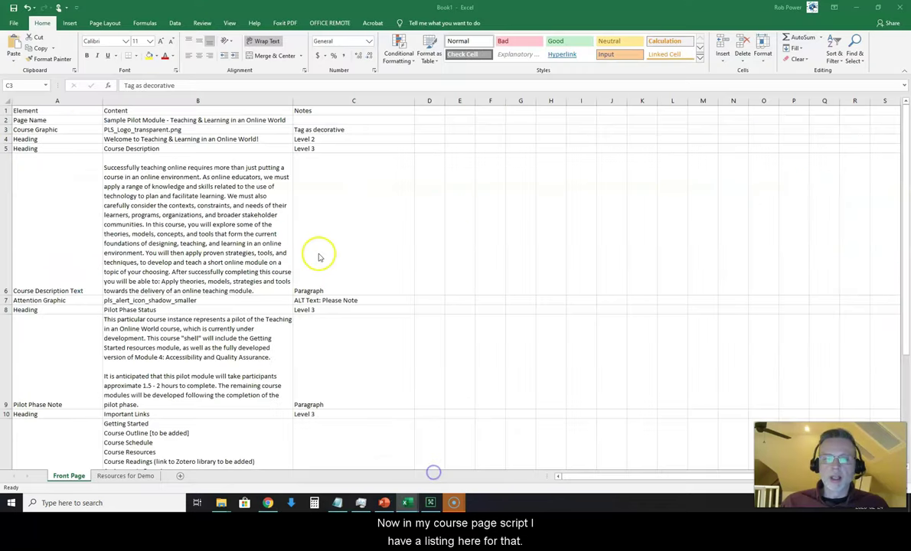
left_click(44, 130)
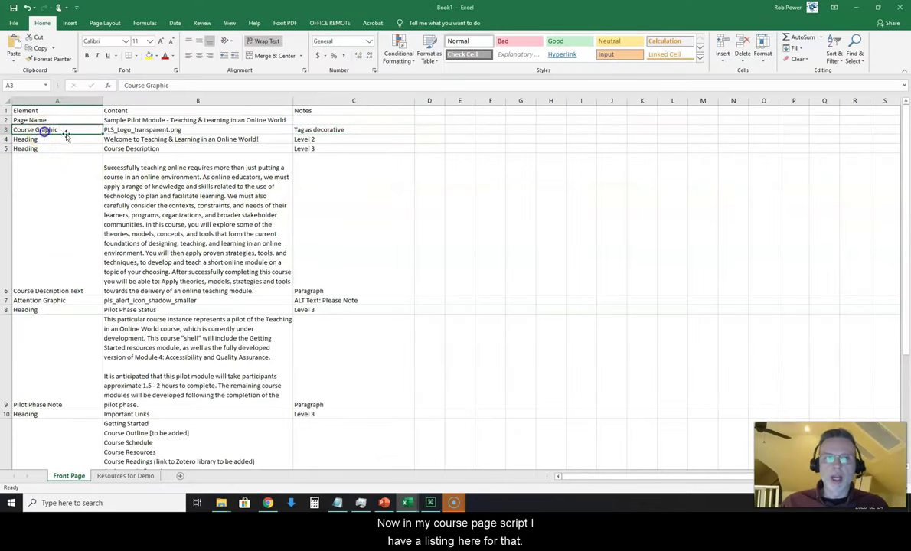
left_click(110, 130)
left_click(304, 130)
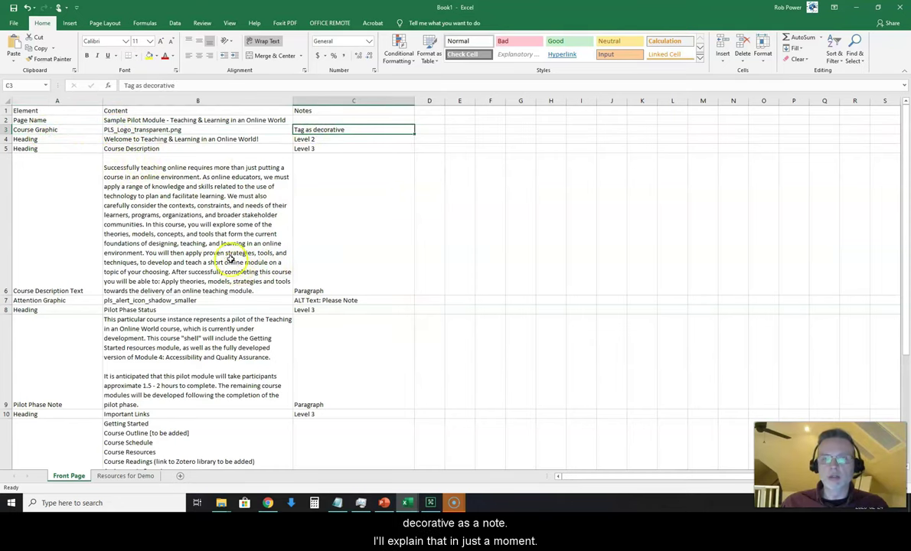
Step: Return to Canvas and upload pls_logo_transparent to the course files as a decorative image above the welcome heading
mouse_move(268, 505)
left_click(261, 434)
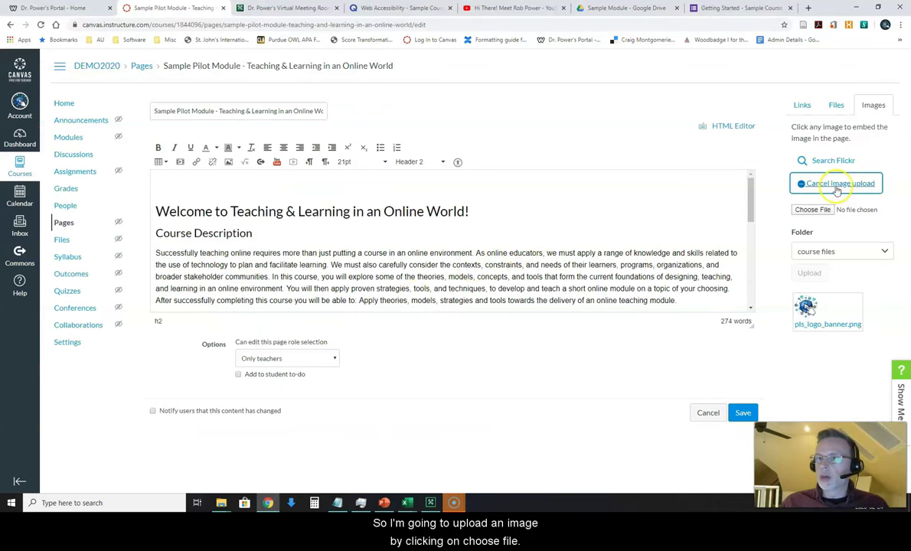
left_click(819, 211)
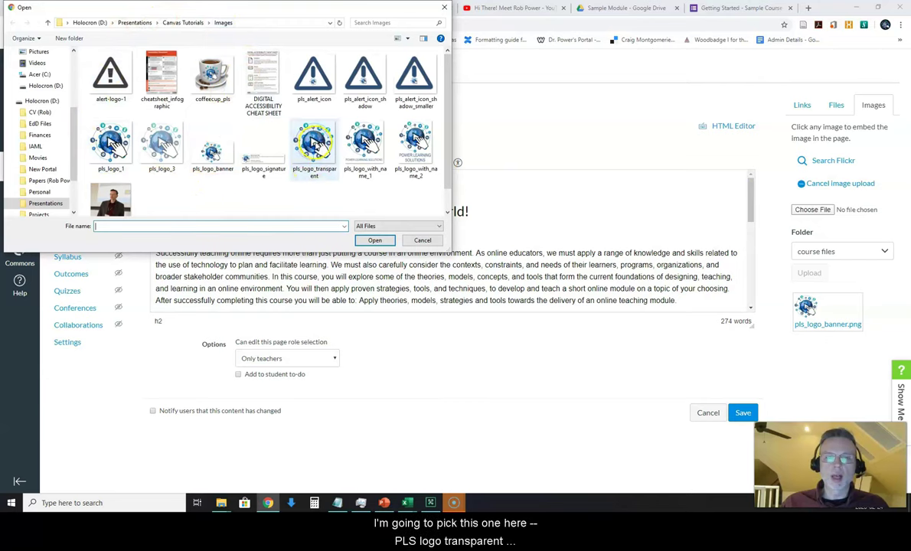
left_click(313, 142)
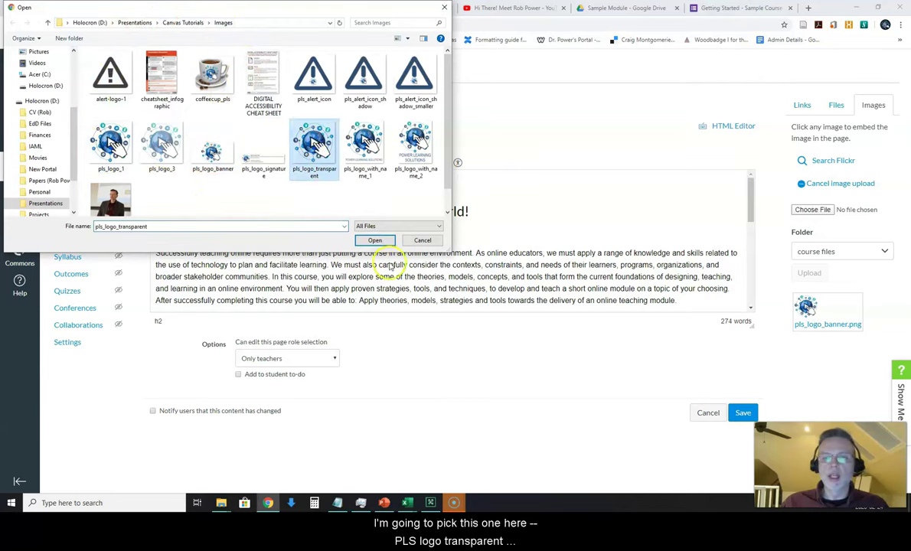
left_click(375, 241)
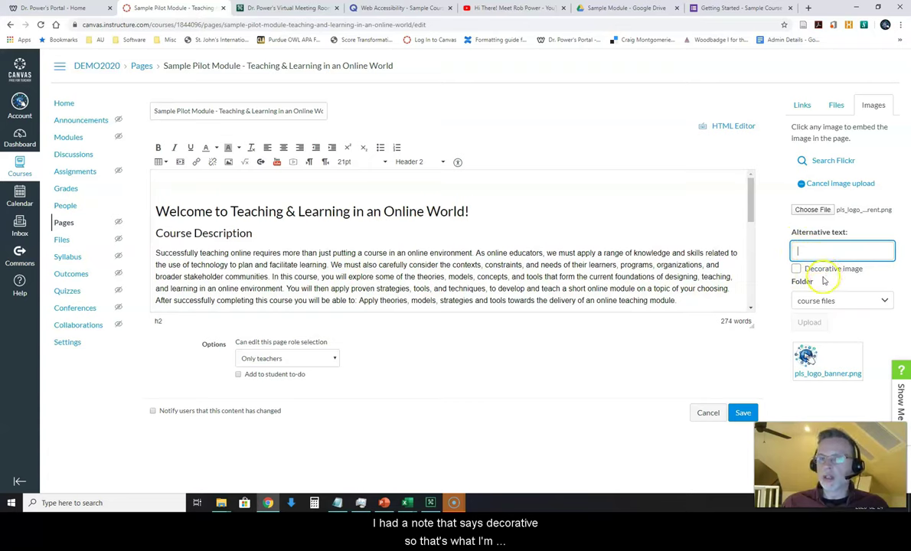
left_click(796, 269)
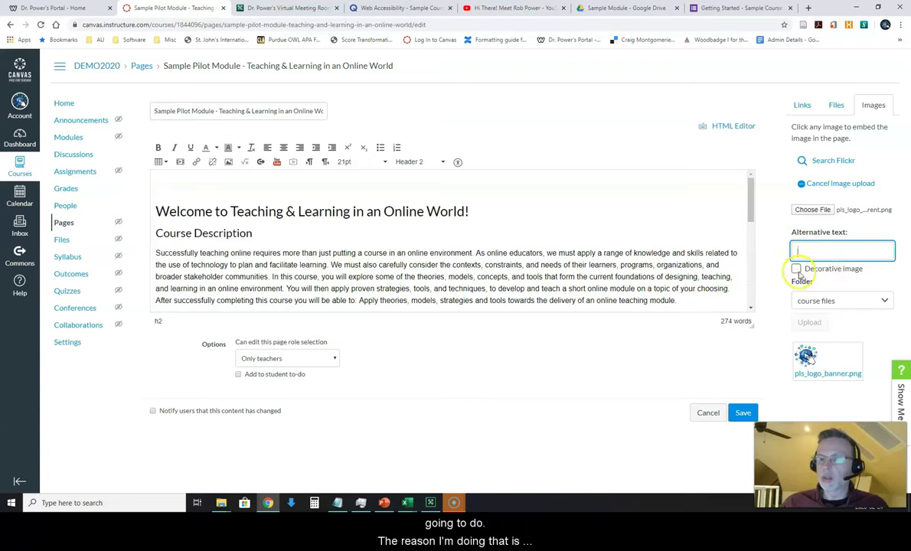
left_click(726, 254)
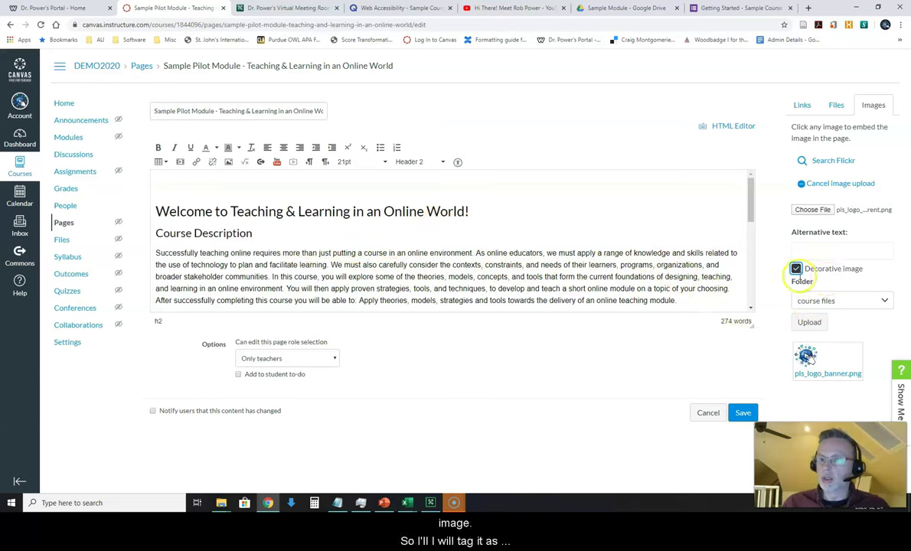
left_click(817, 325)
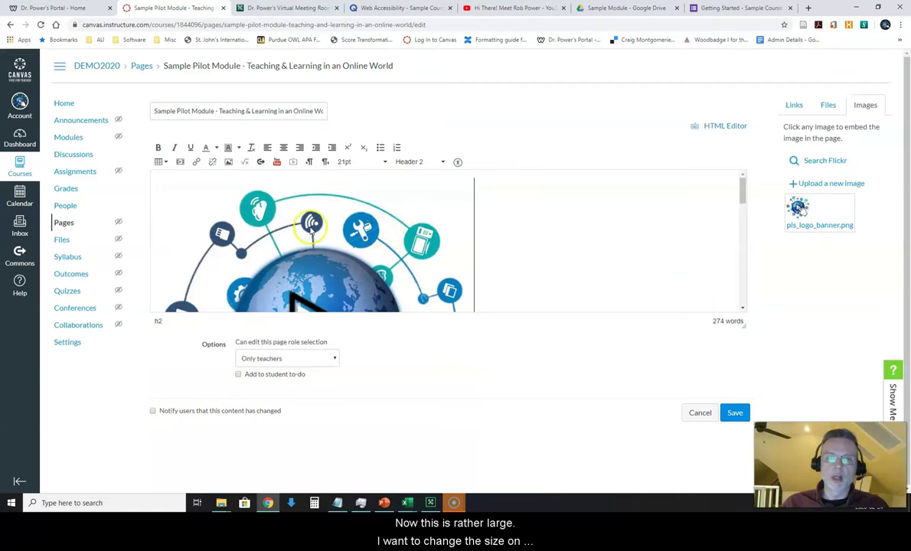
Step: Mark the inserted logo as decorative in its image attributes and set its width to 350, preserving the aspect ratio
left_click(324, 233)
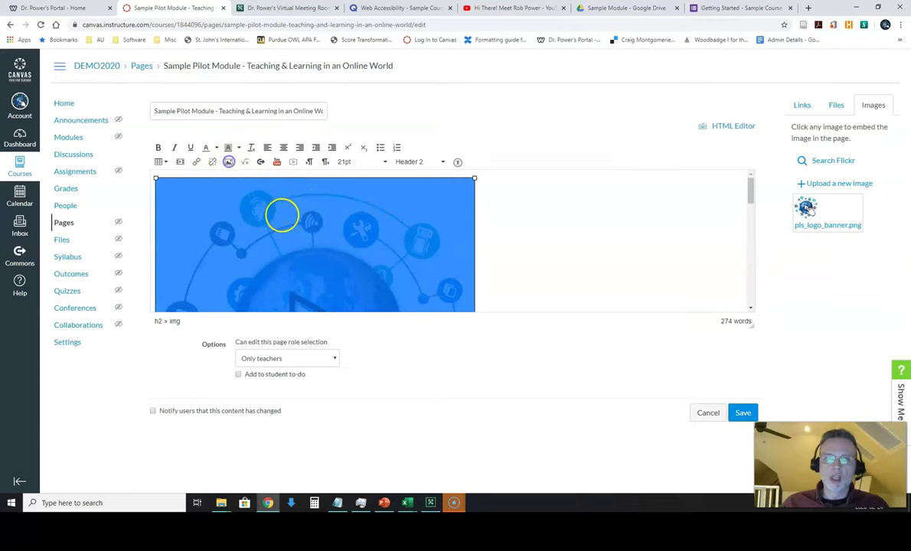
left_click(227, 163)
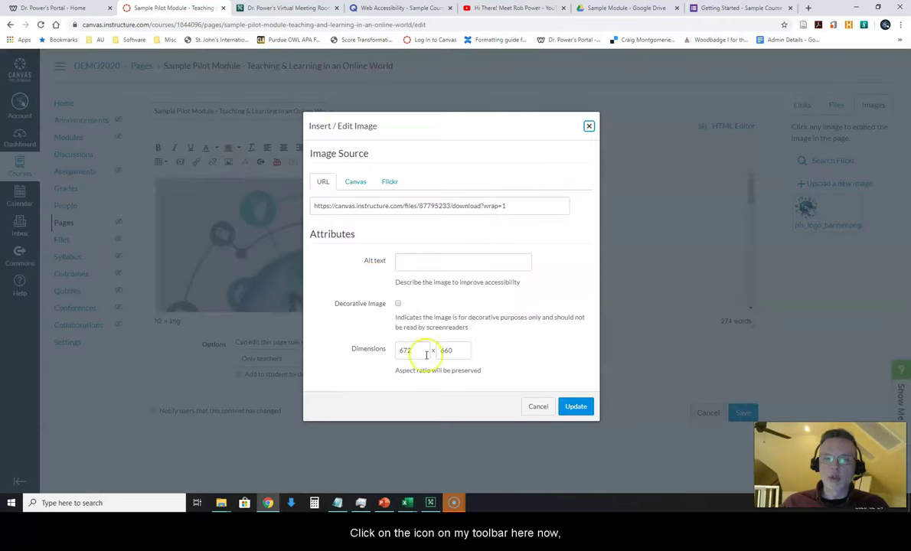
left_click(398, 304)
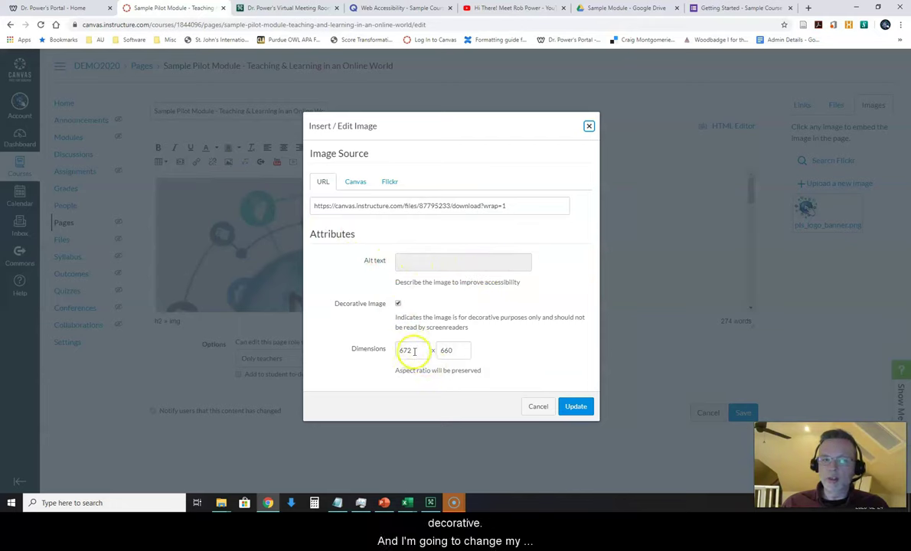
left_click_drag(417, 351, 365, 340)
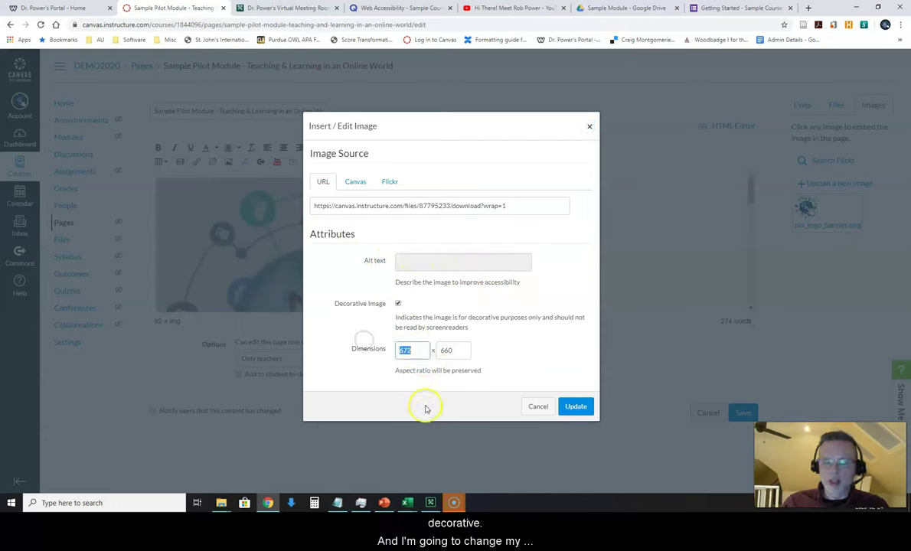
type("350")
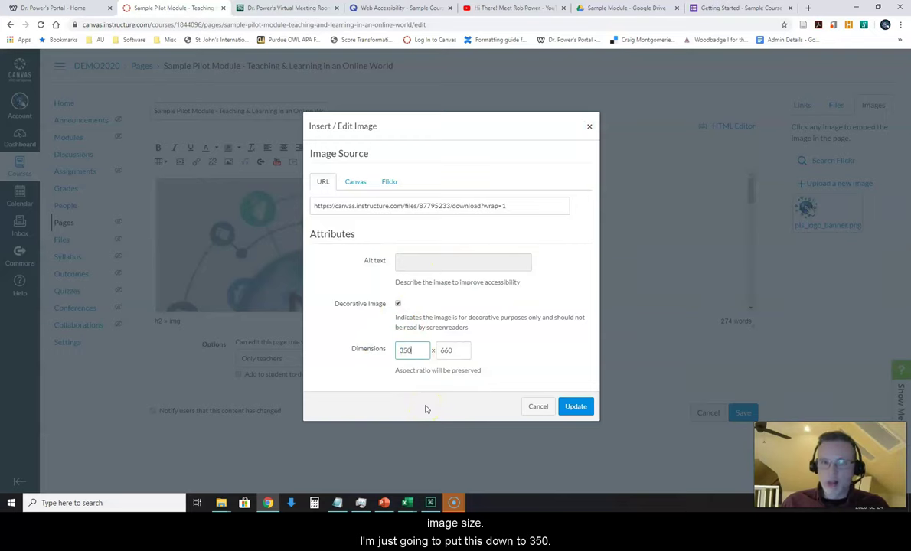
left_click(460, 352)
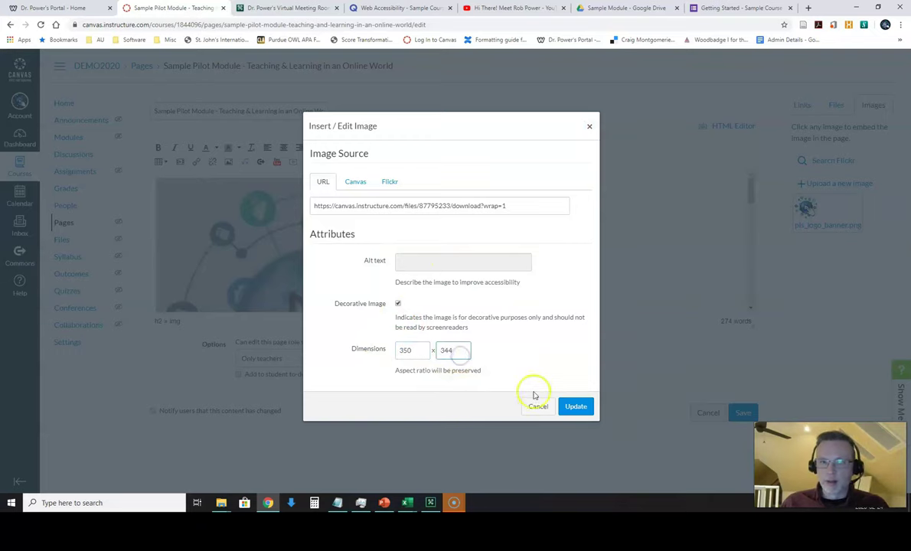
key("Return")
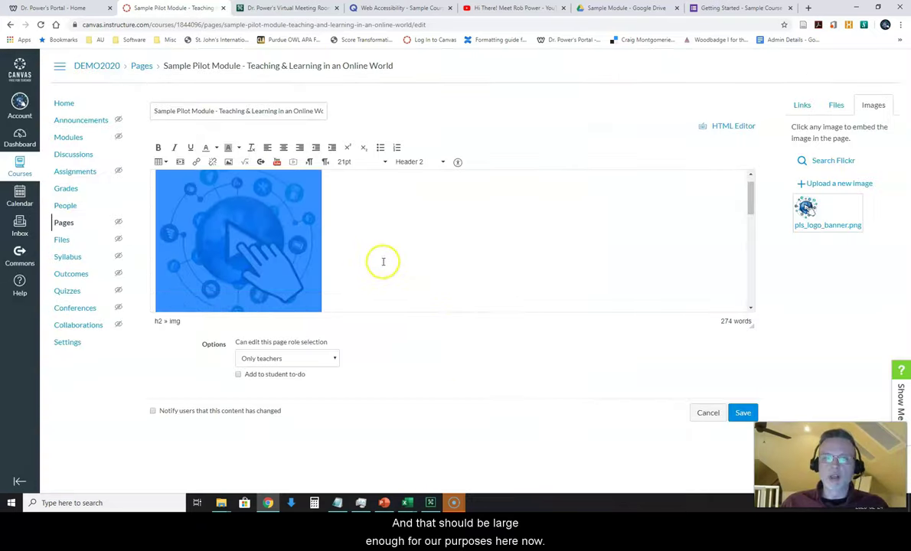
Step: Enlarge the page's editing area downward to roughly twice its height, showing the Pilot Phase Status section
scroll(387, 257, "down", 2)
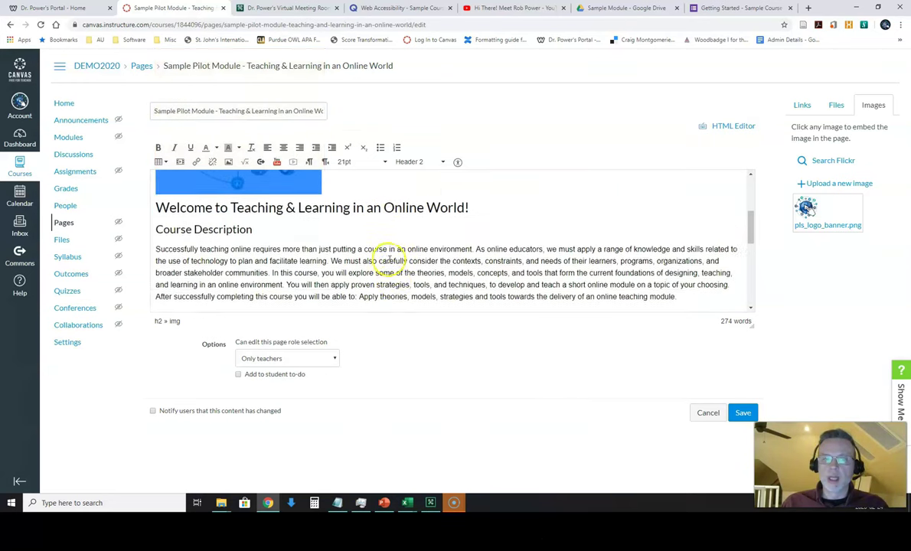
left_click(402, 250)
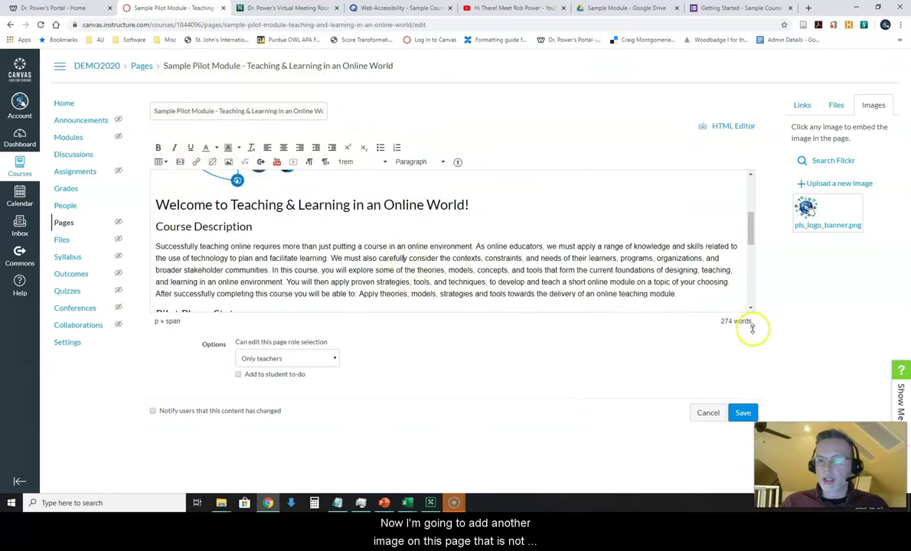
left_click_drag(753, 328, 693, 462)
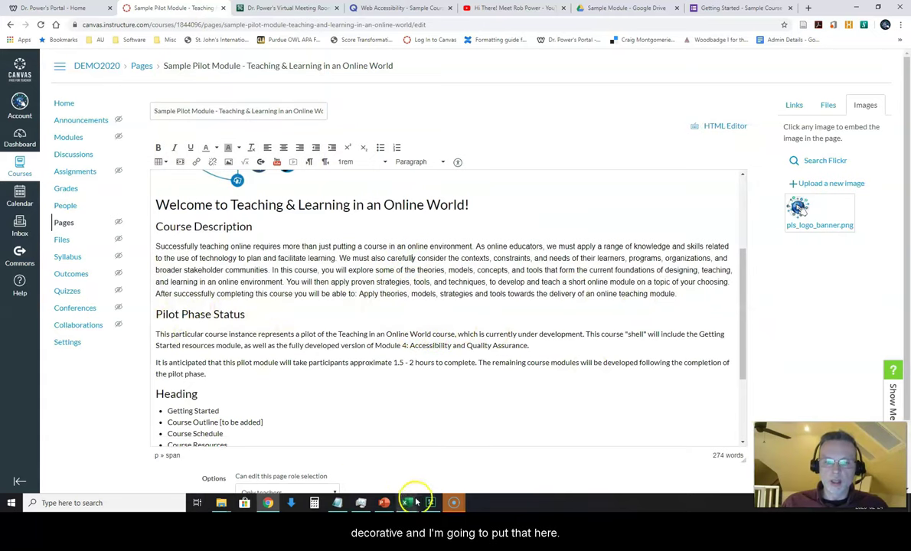
Step: Switch to the Excel page script and check the attention graphic's placement, file name and alt text
mouse_move(416, 502)
left_click(446, 463)
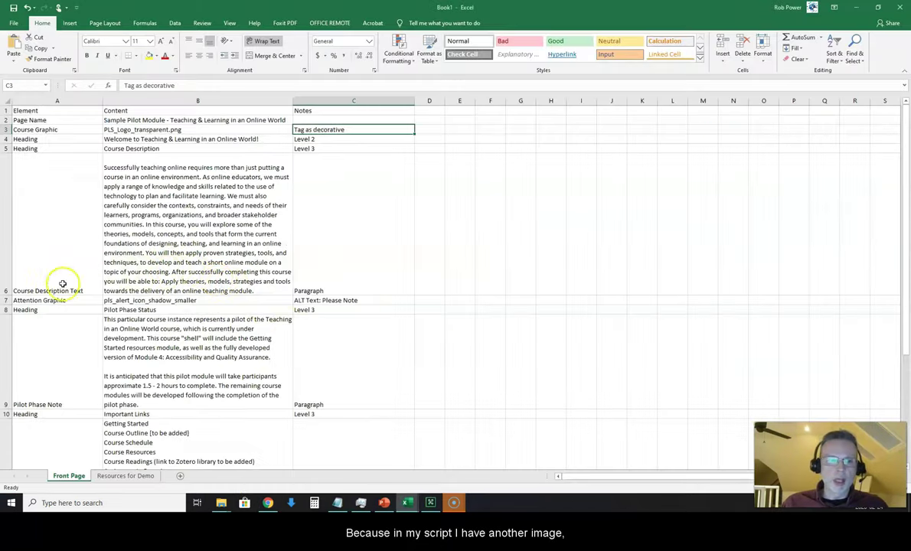
left_click(39, 300)
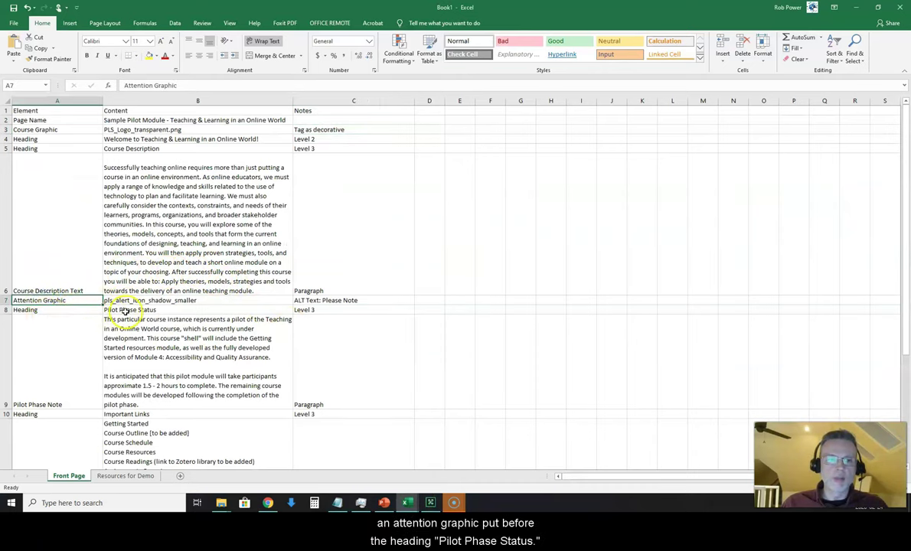
mouse_move(388, 504)
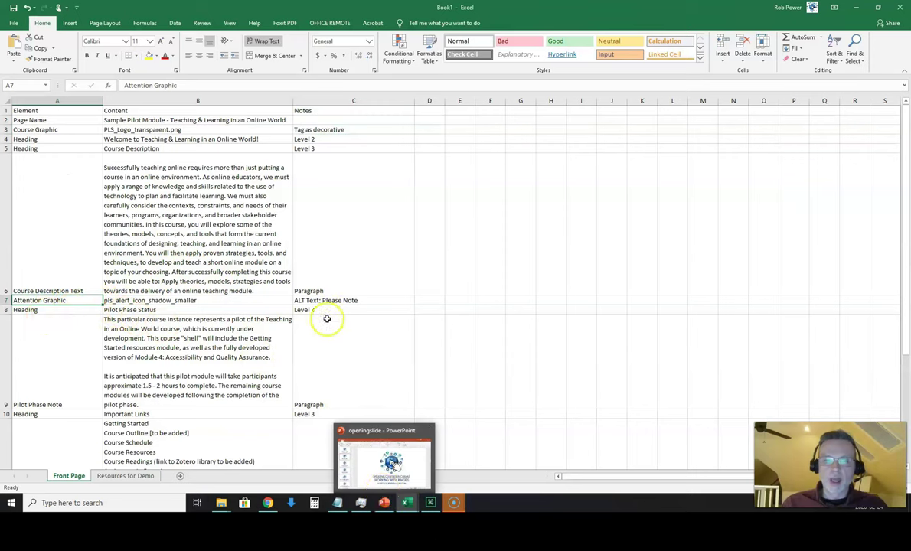
left_click(329, 301)
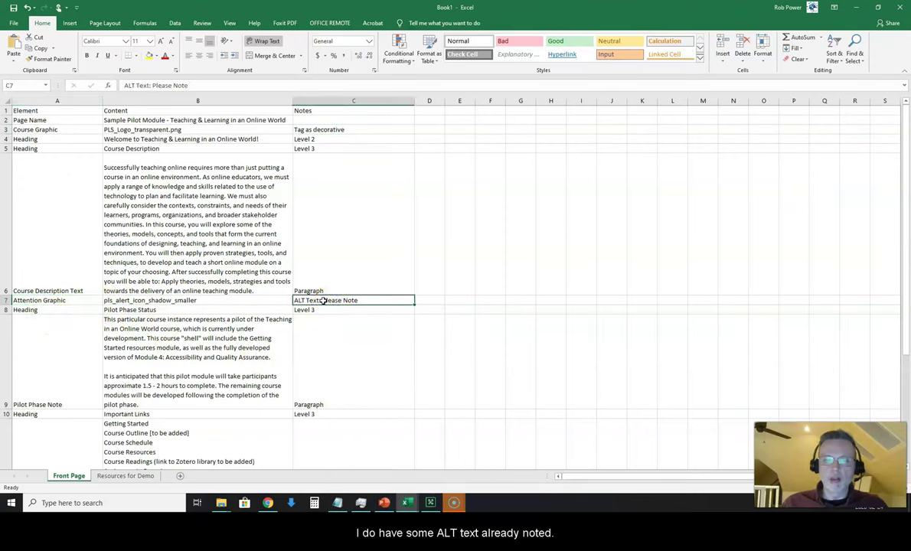
double_click(325, 301)
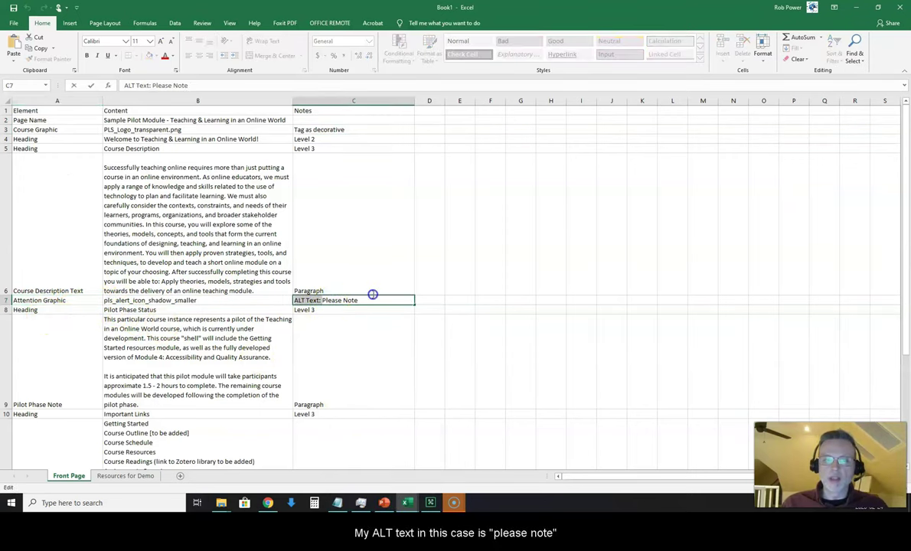
left_click_drag(373, 295, 368, 303)
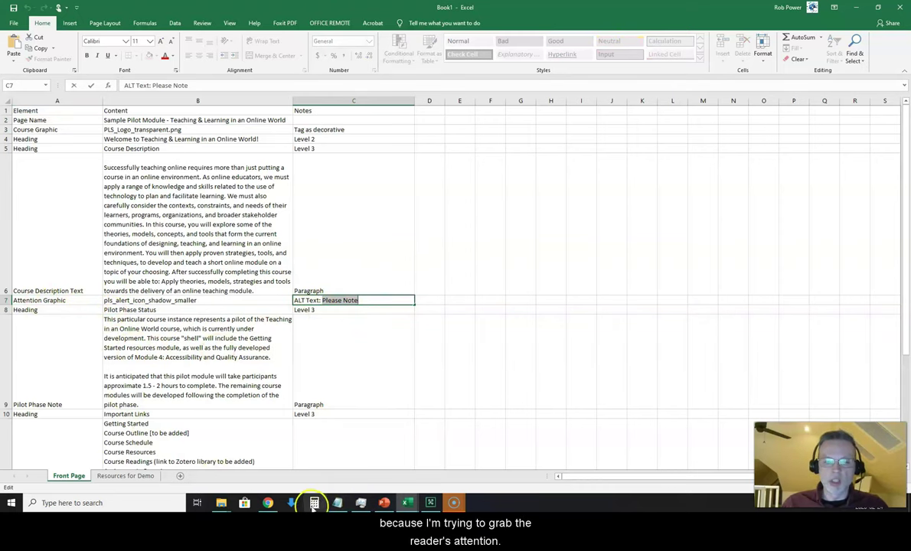
Step: Switch back to the Canvas page and insert an empty line directly above the Pilot Phase Status heading
left_click(250, 436)
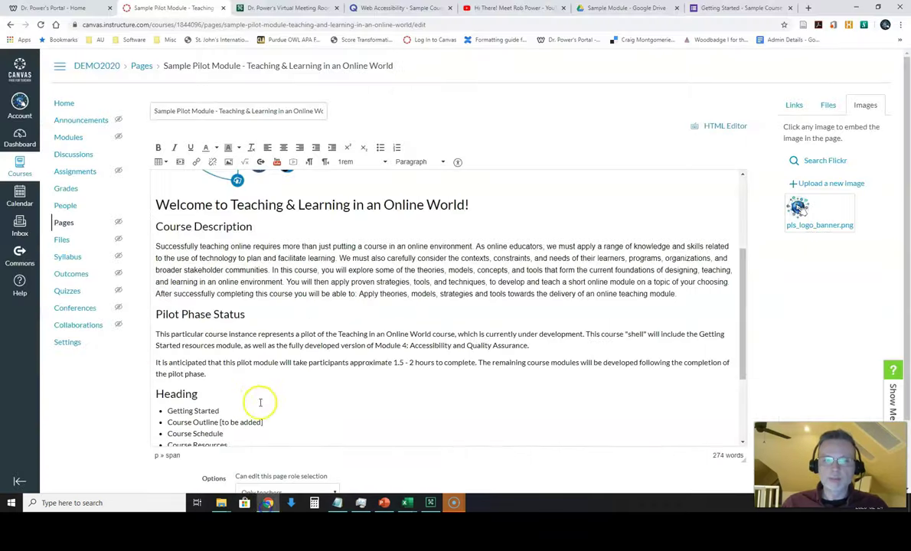
left_click(157, 314)
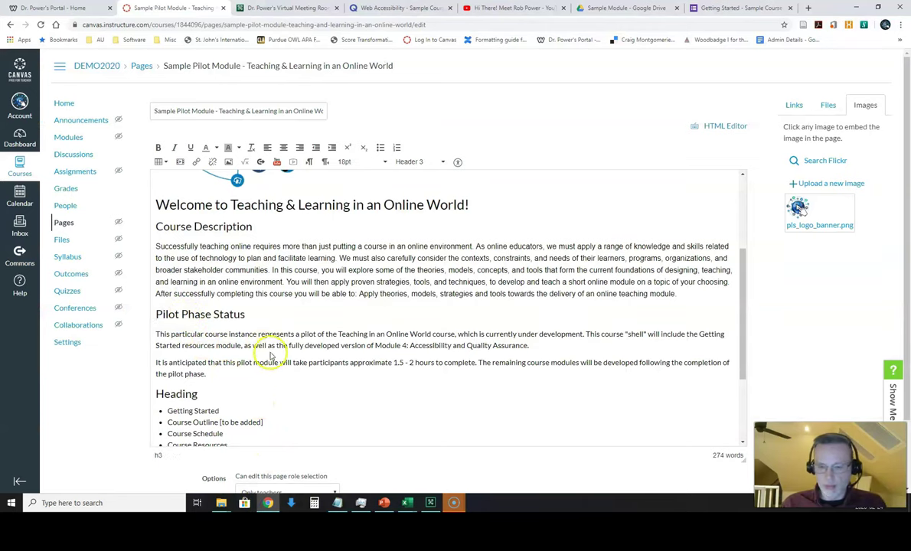
key("Return")
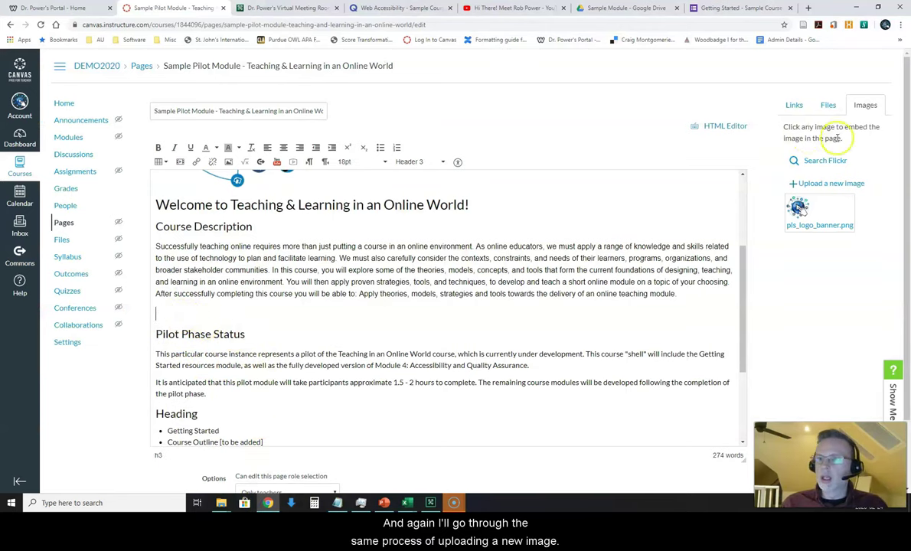
Step: Upload pls_alert_icon_shadow_smaller to the course files with the alternative text "Please Note", embedding it above the Pilot Phase Status heading
left_click(847, 186)
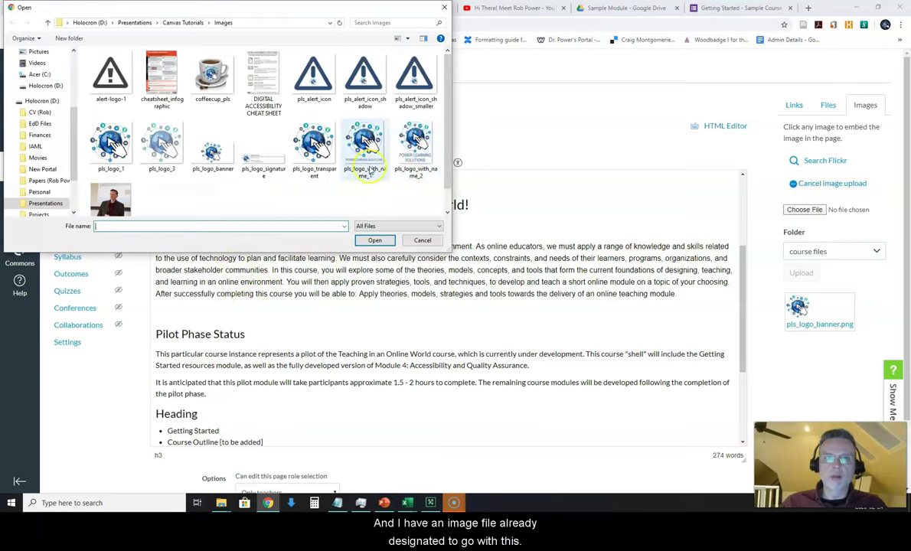
left_click(413, 81)
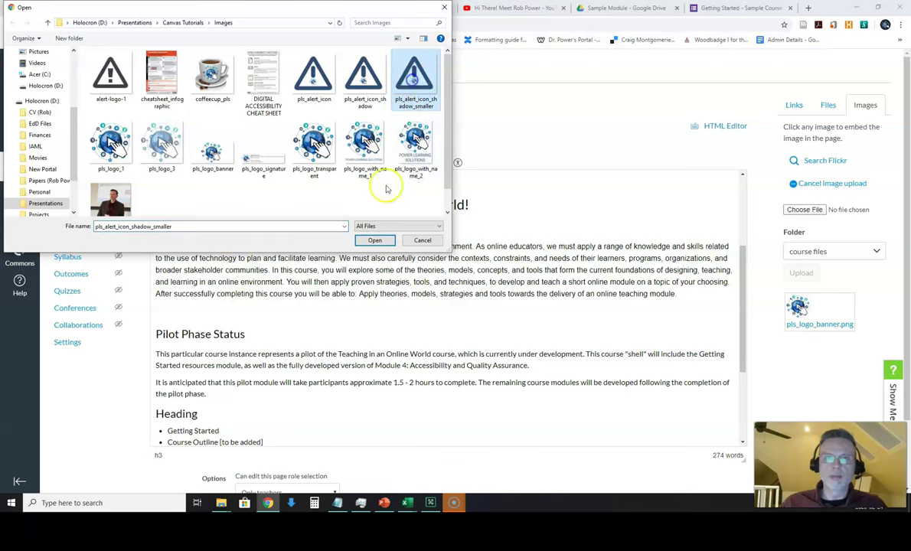
left_click(374, 241)
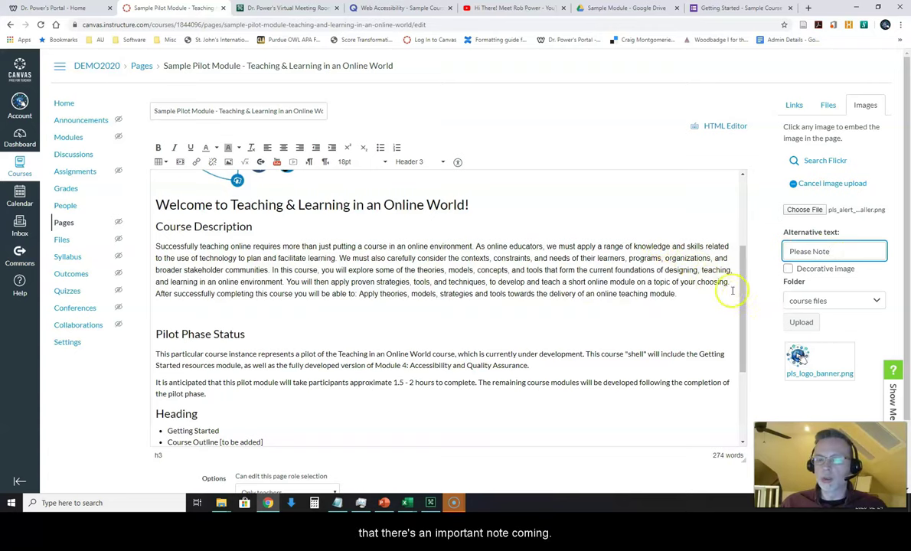
left_click(802, 323)
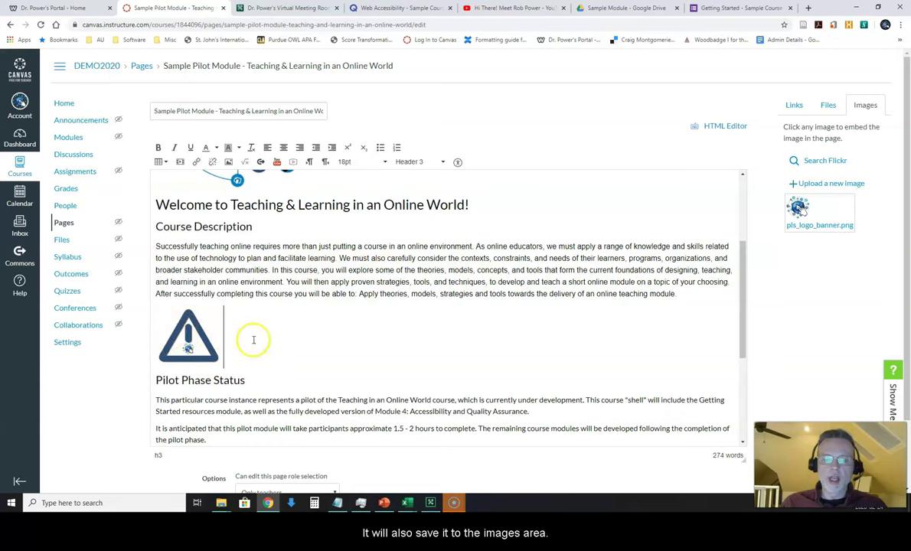
Step: Save the edited home page and check both images on the published version
scroll(251, 338, "down", 1)
scroll(250, 338, "down", 4)
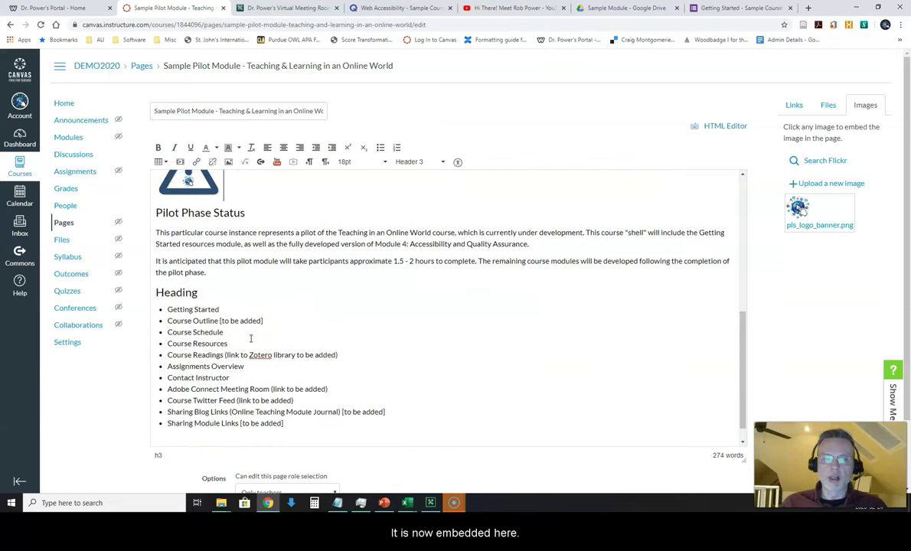
scroll(322, 350, "down", 2)
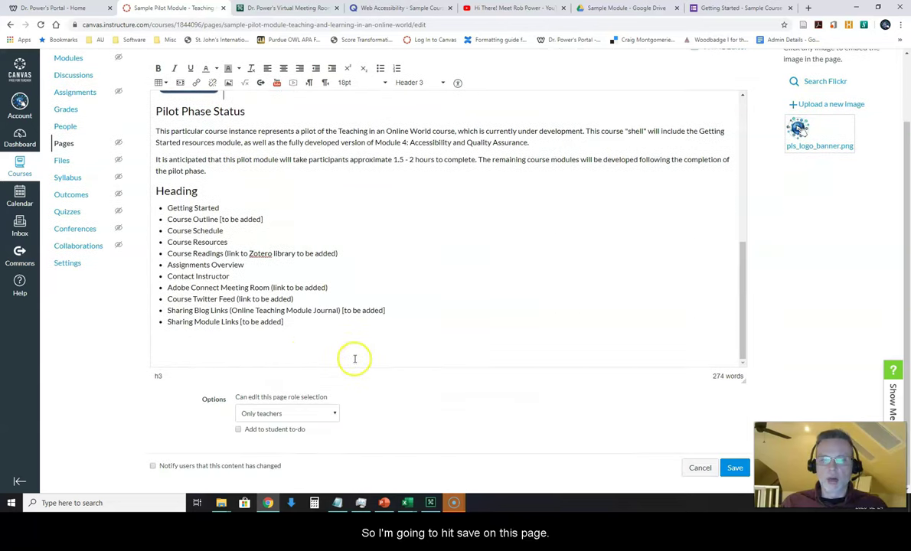
left_click(735, 468)
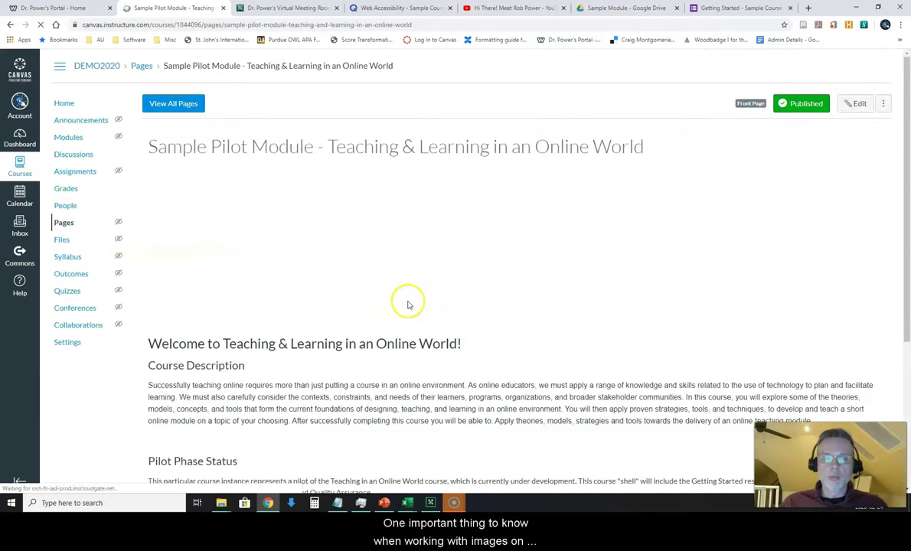
scroll(455, 375, "down", 3)
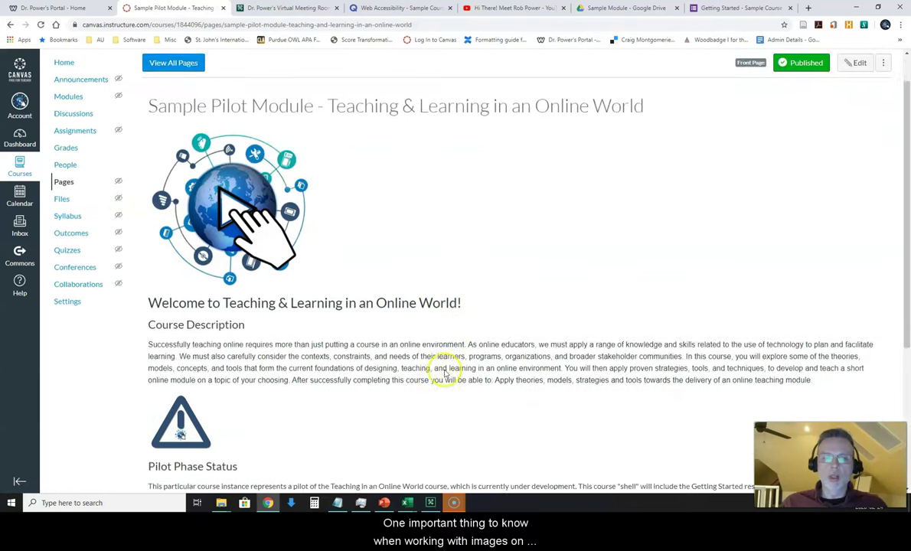
scroll(449, 376, "up", 3)
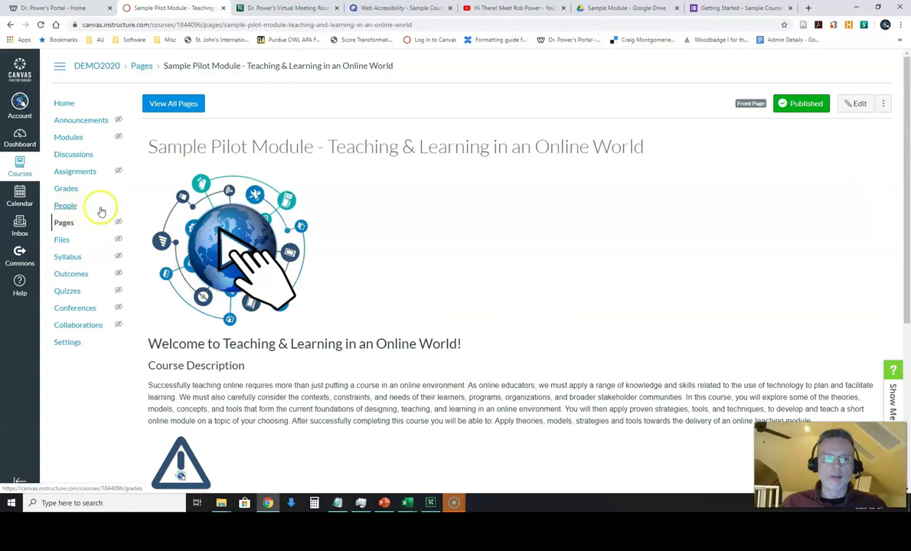
Step: Start a new page from the list of all course pages and title it "Infographic Sample"
left_click(62, 224)
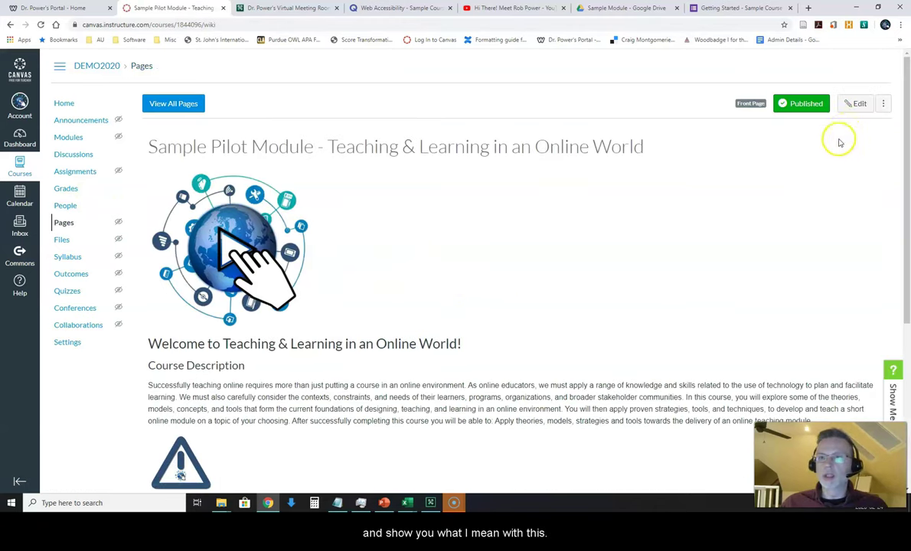
left_click(175, 108)
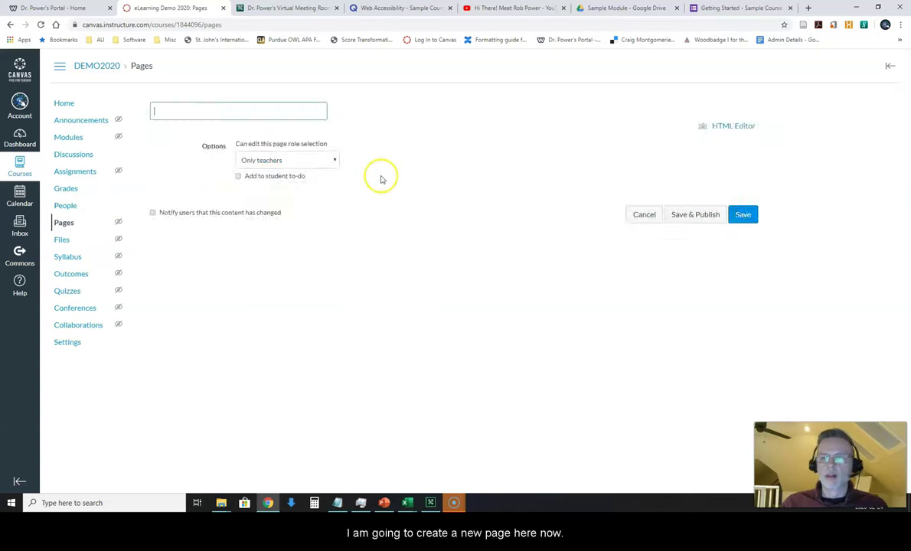
type("I")
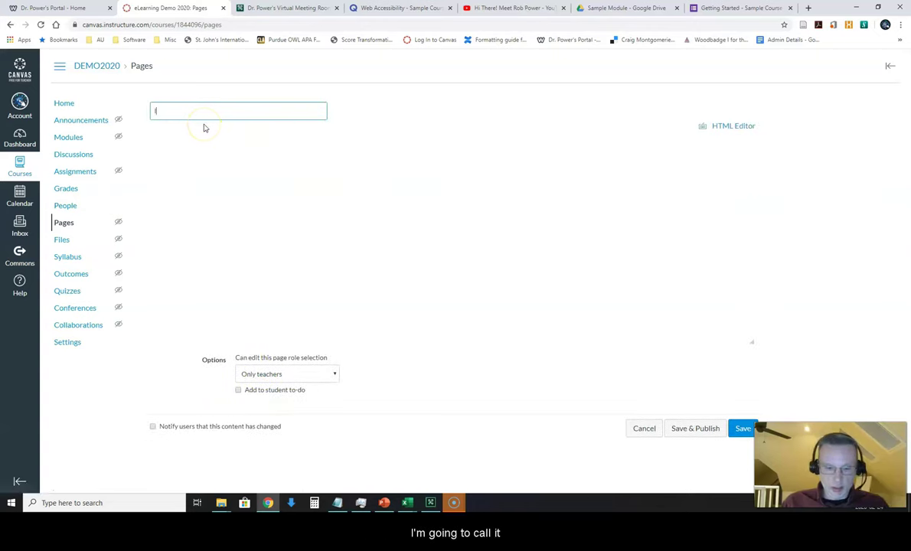
type("nfograph")
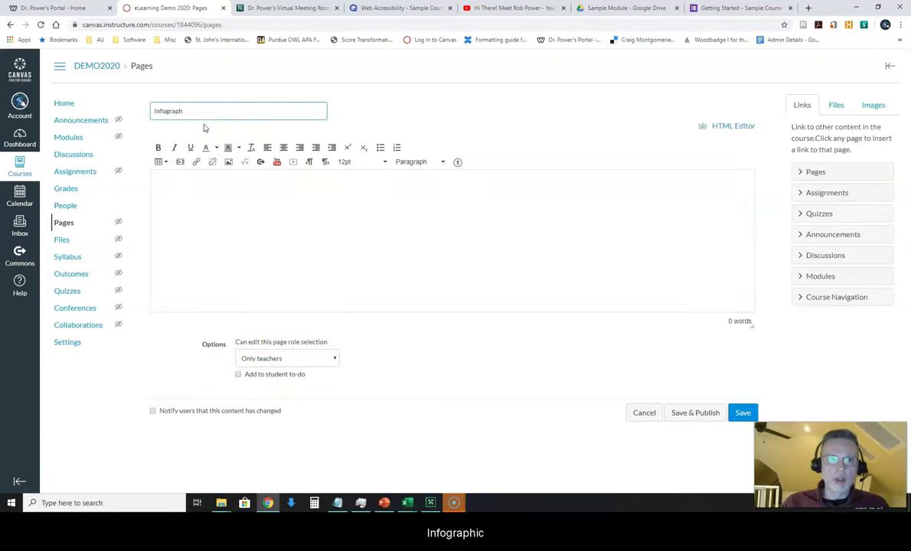
type("i")
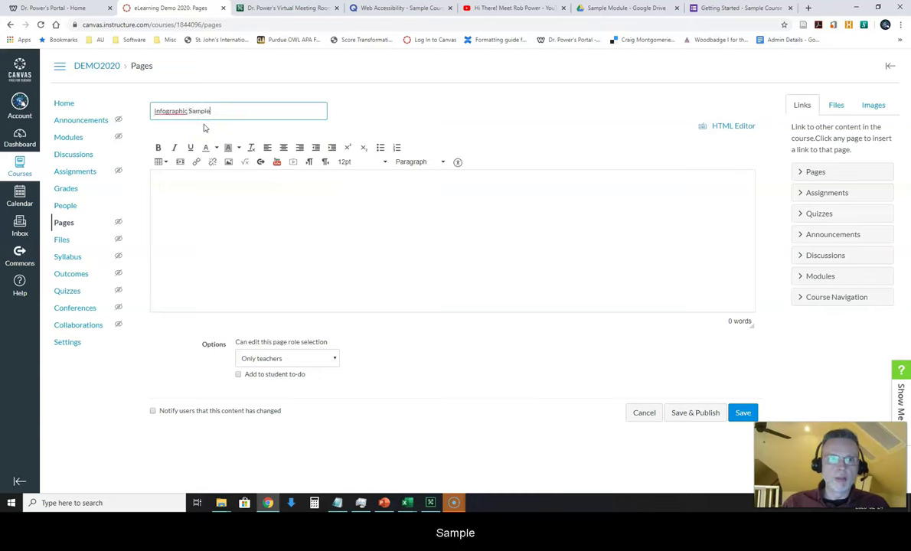
type("c Sample")
Step: Enlarge the new page's empty editing area downward to about 1.4 times its height and place the cursor in it
left_click(198, 193)
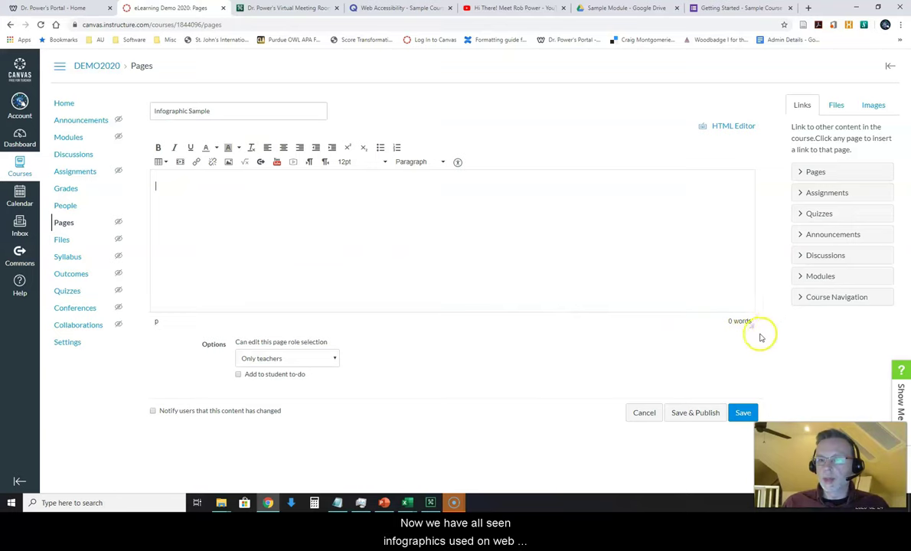
left_click_drag(752, 328, 750, 382)
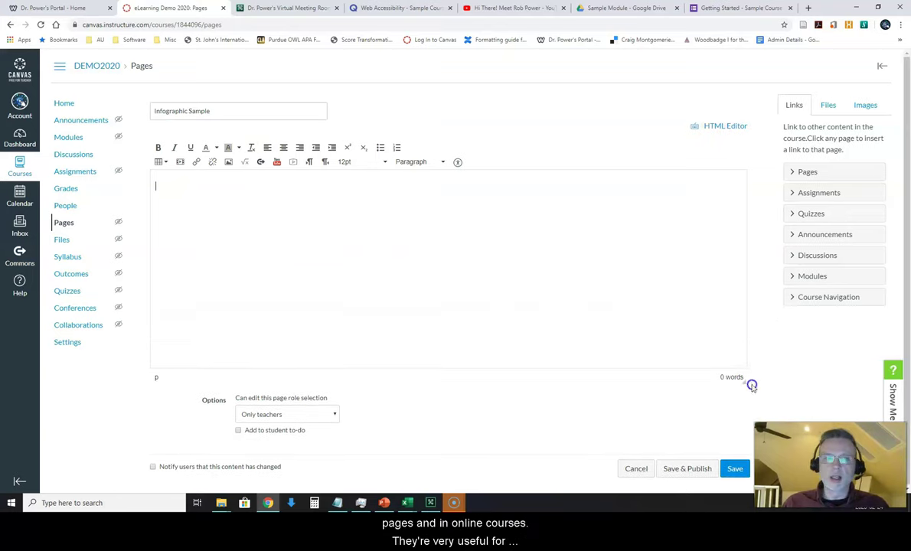
left_click(471, 243)
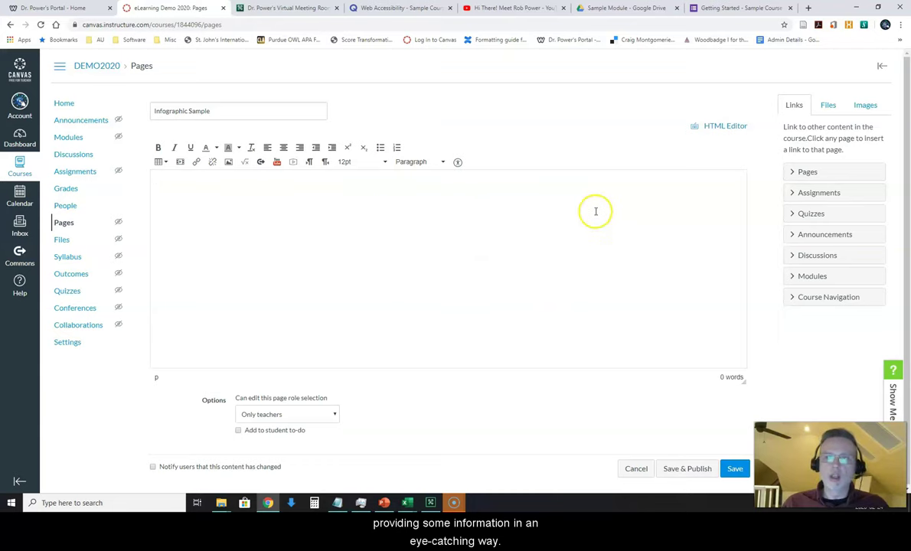
Step: Upload the DIGITAL ACCESSIBILITY CHEAT SHEET image to the course files with the placeholder alternative text "stuff" and embed it in the page body
left_click(868, 107)
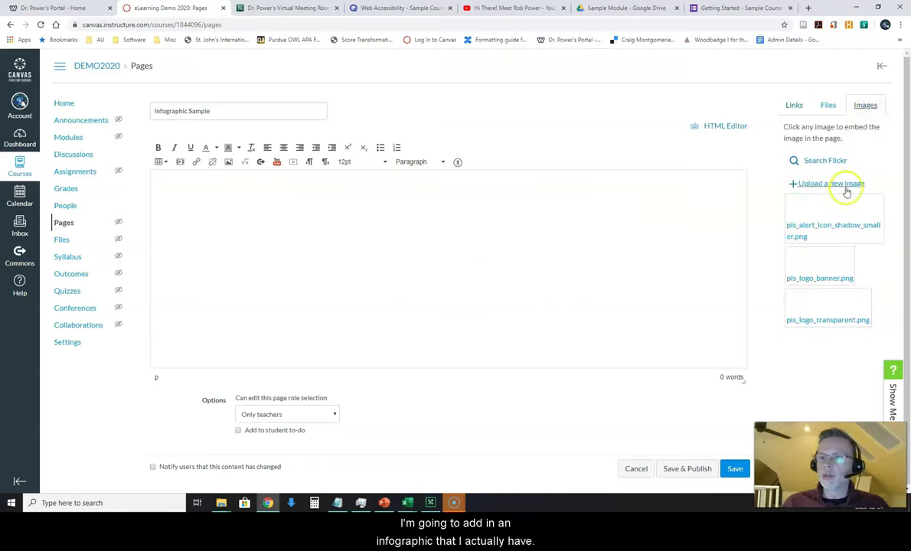
left_click(837, 185)
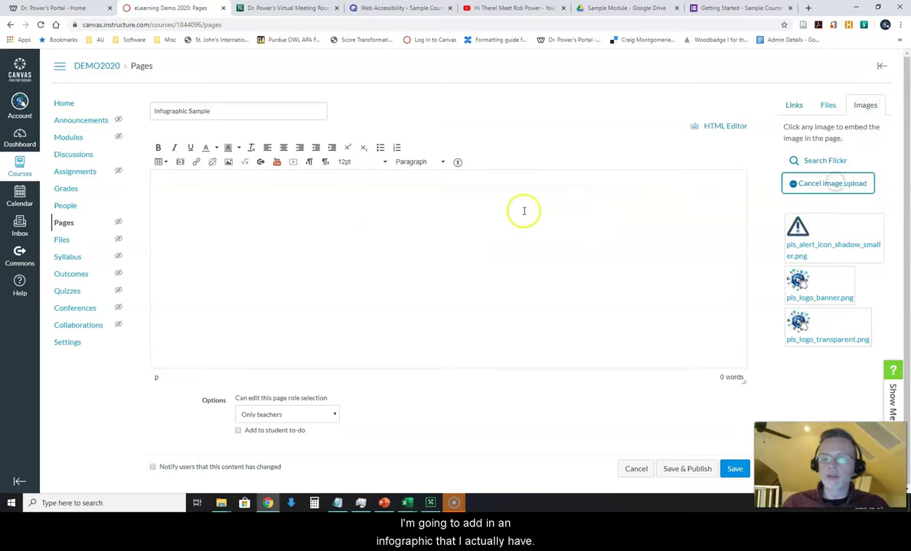
left_click(770, 202)
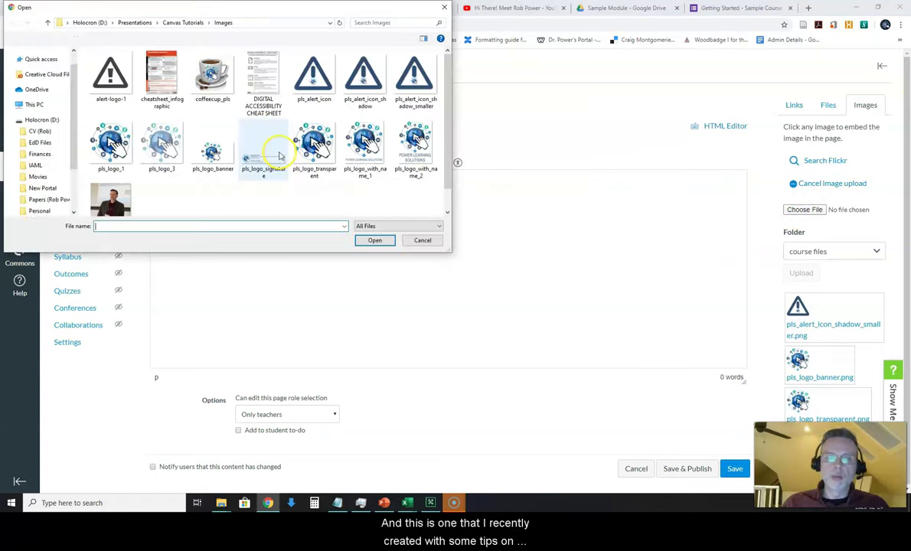
left_click(262, 83)
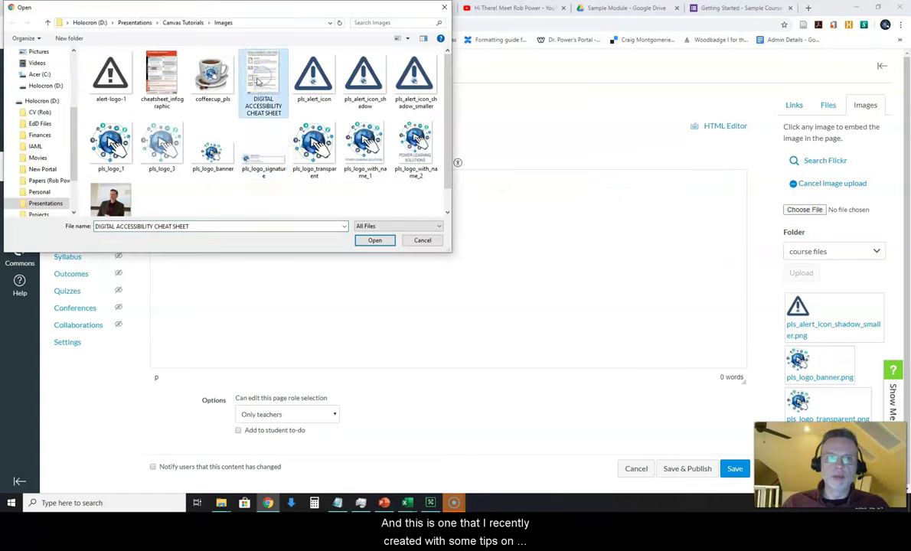
left_click(374, 240)
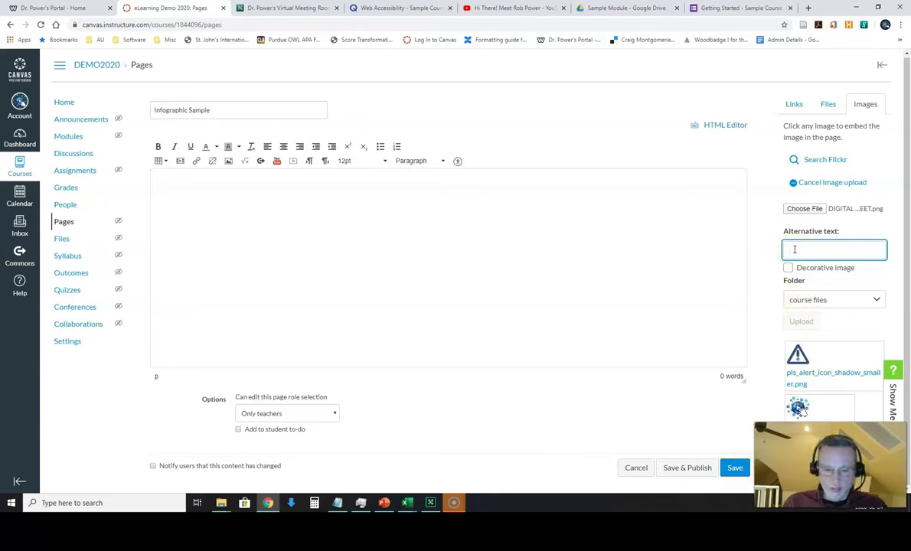
type("stuff")
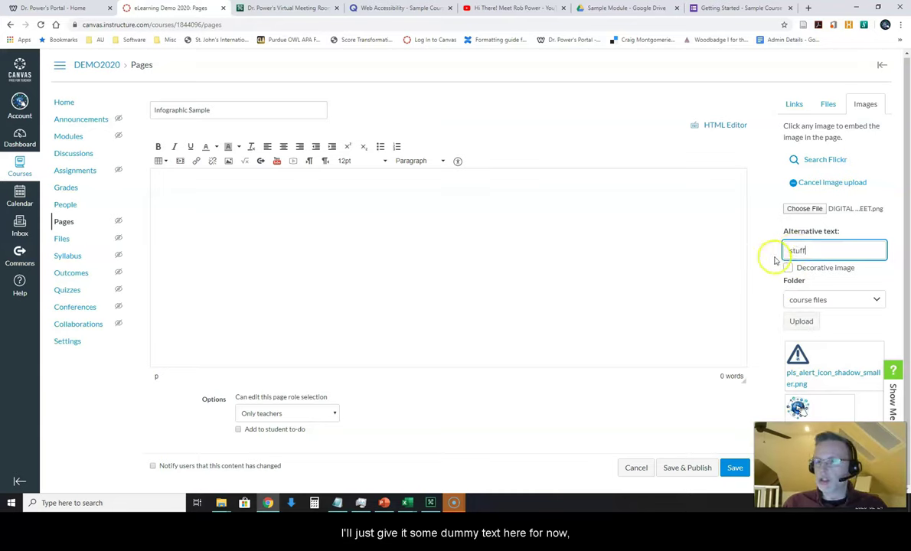
left_click(801, 321)
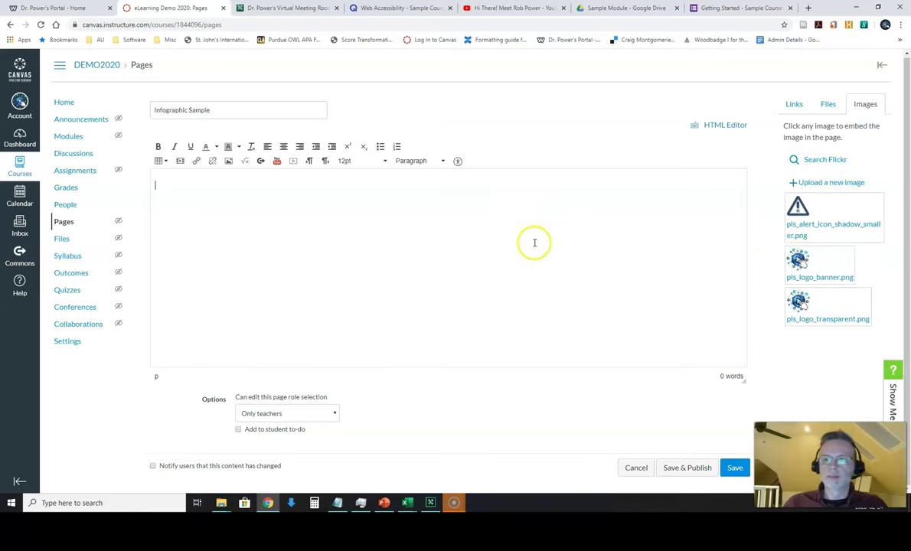
key("ctrl+v")
Step: Enlarge the editing area further downward to about one and a half times its height to show more of the infographic
scroll(588, 272, "down", 3)
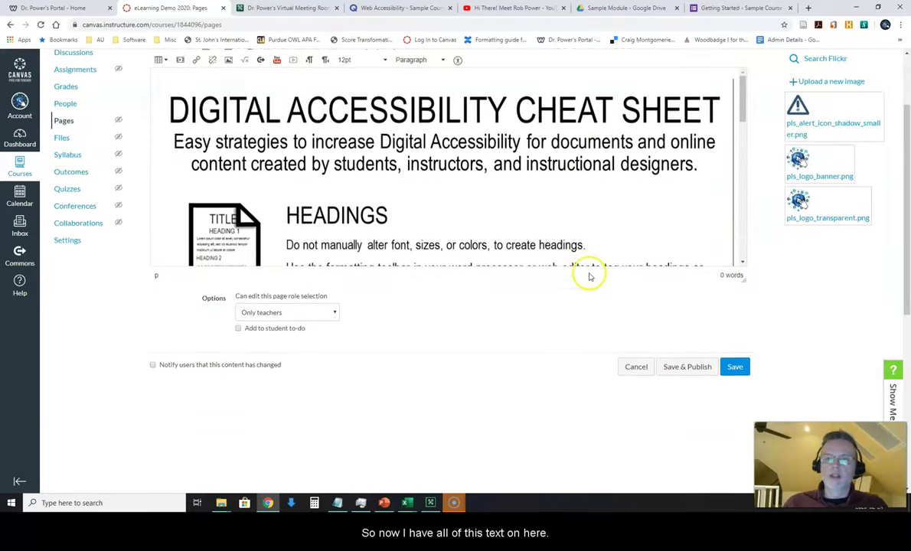
scroll(602, 248, "up", 3)
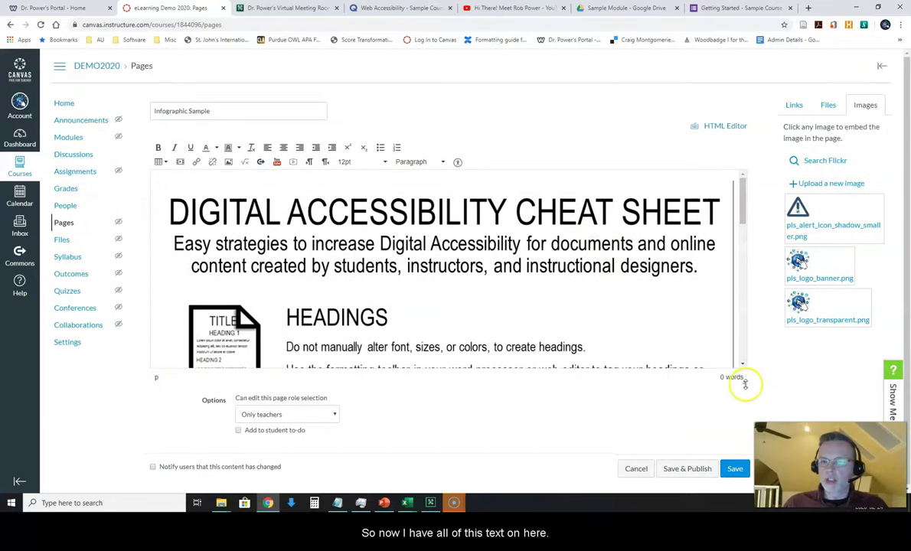
left_click_drag(743, 378, 747, 502)
Step: Examine the infographic from its title to the video captions section and check whether its title text can be selected separately from the image
scroll(459, 310, "down", 5)
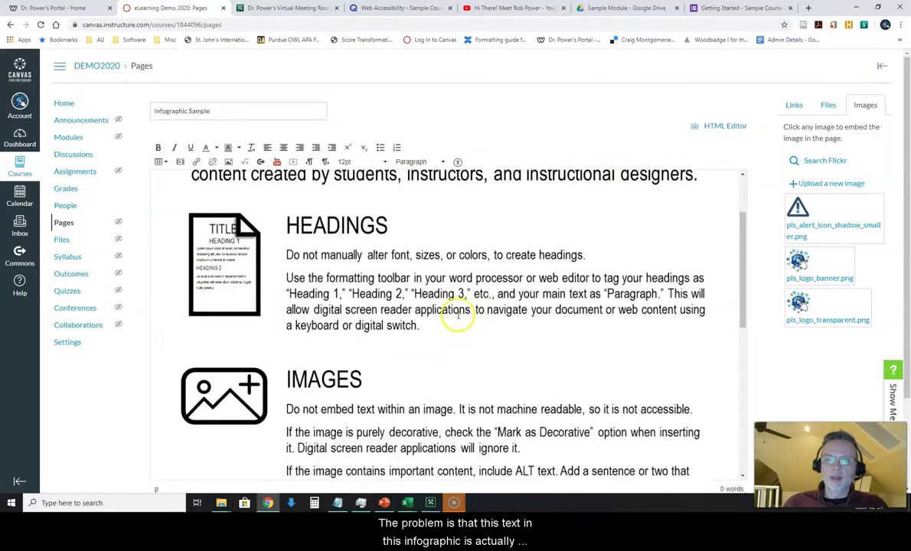
scroll(461, 315, "down", 3)
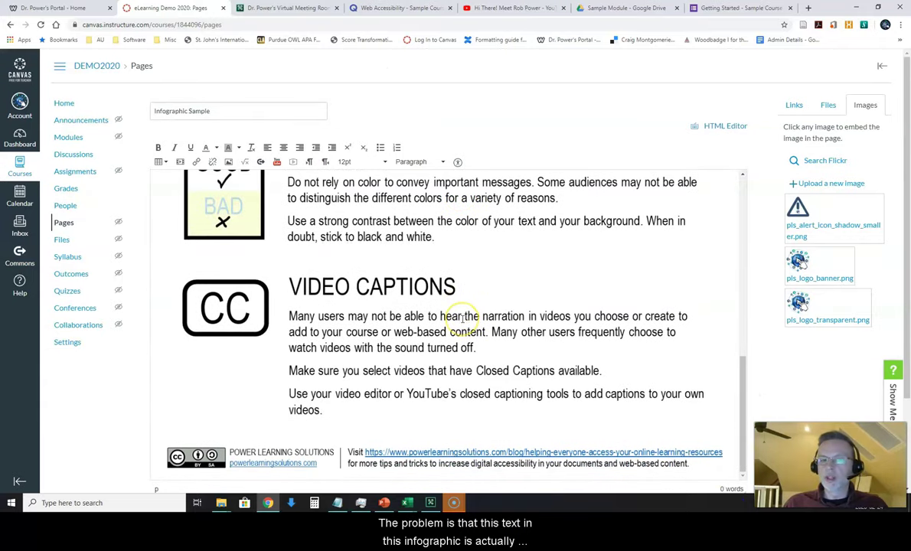
scroll(462, 317, "up", 8)
scroll(462, 317, "up", 1)
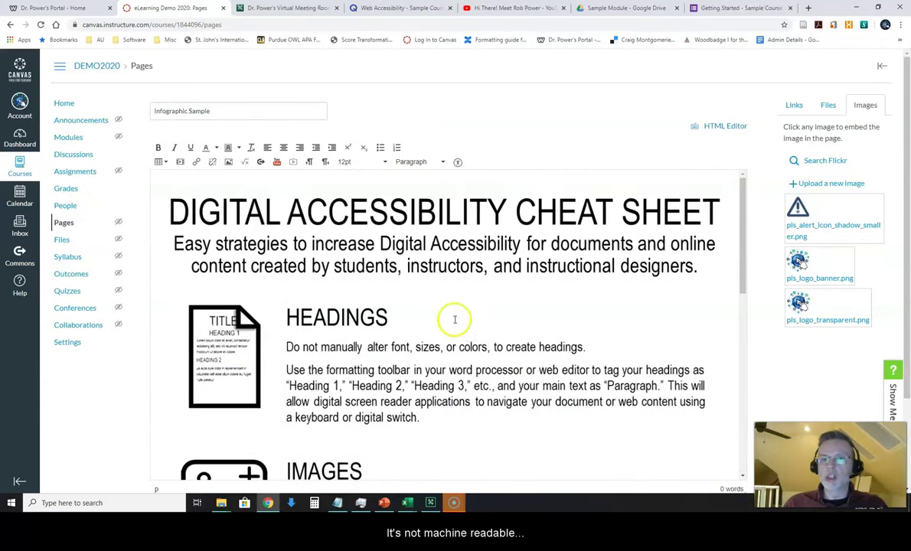
scroll(442, 321, "down", 3)
scroll(442, 322, "up", 3)
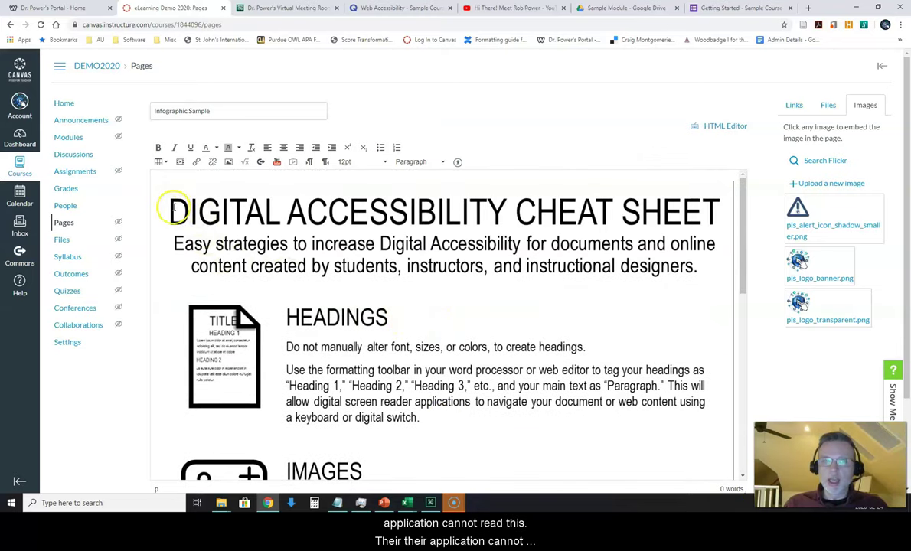
left_click(301, 225)
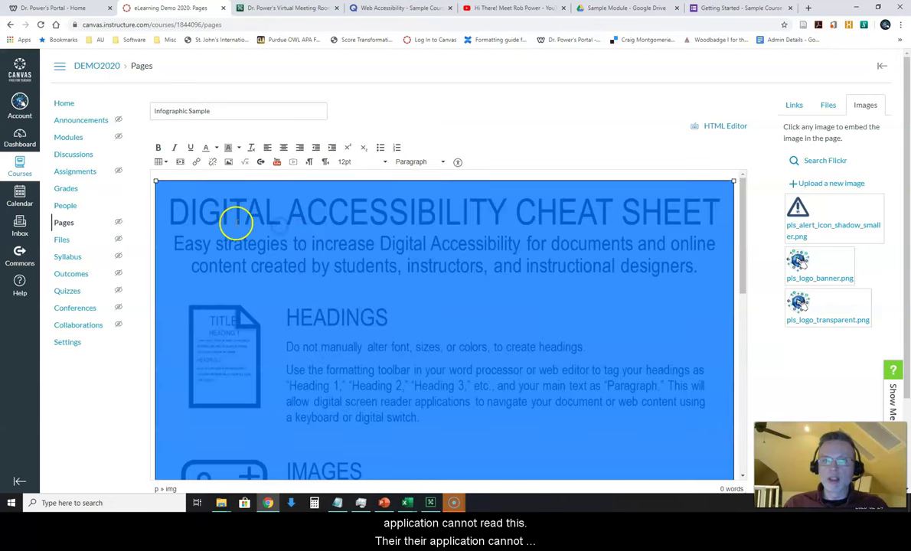
left_click(604, 178)
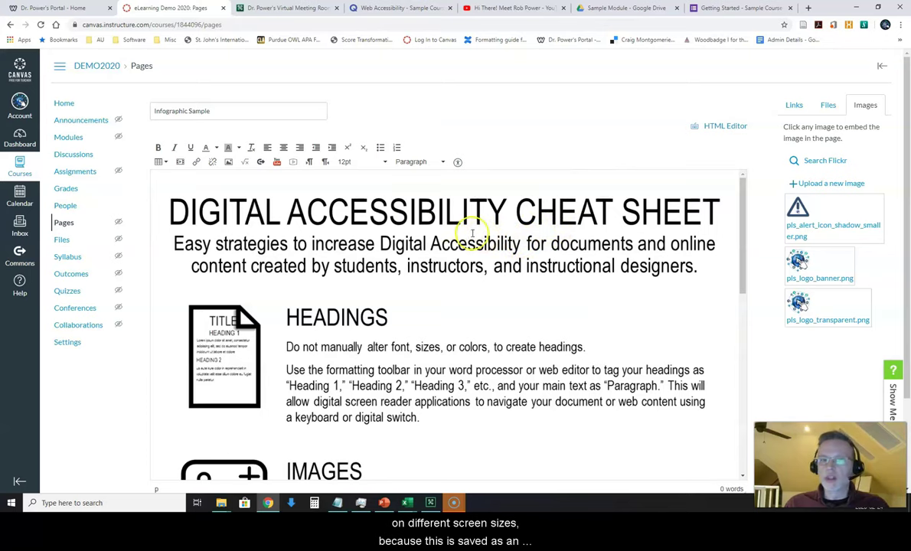
Step: Open the infographic's image settings and copy its prepared alternative text, without the "ALT Text:" label, from the Resources for Demo sheet in Excel
left_click(349, 227)
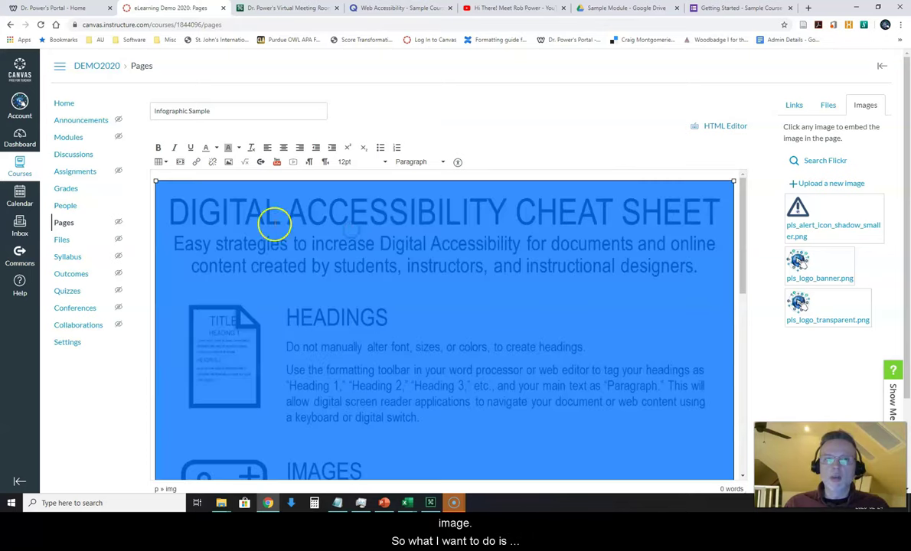
left_click(228, 162)
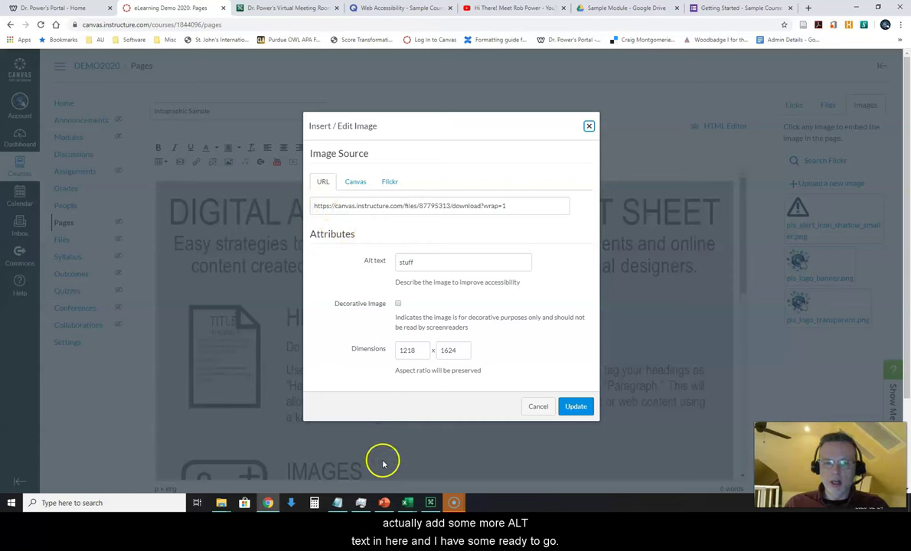
mouse_move(409, 500)
left_click(443, 460)
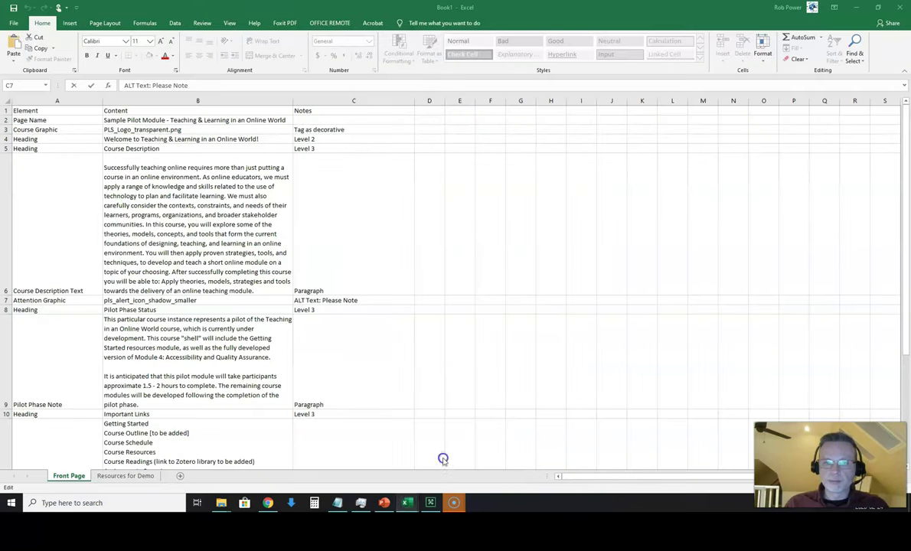
left_click_drag(323, 299, 358, 289)
left_click(363, 338)
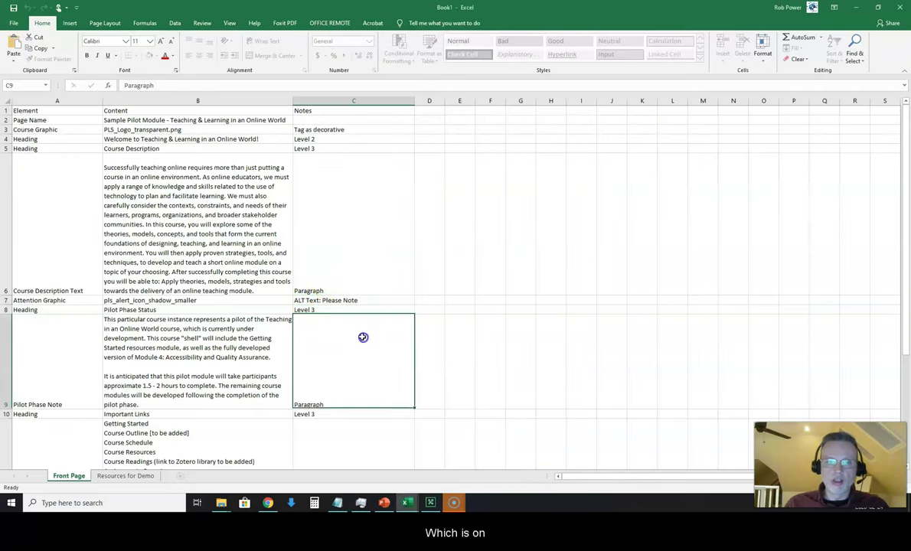
left_click(137, 477)
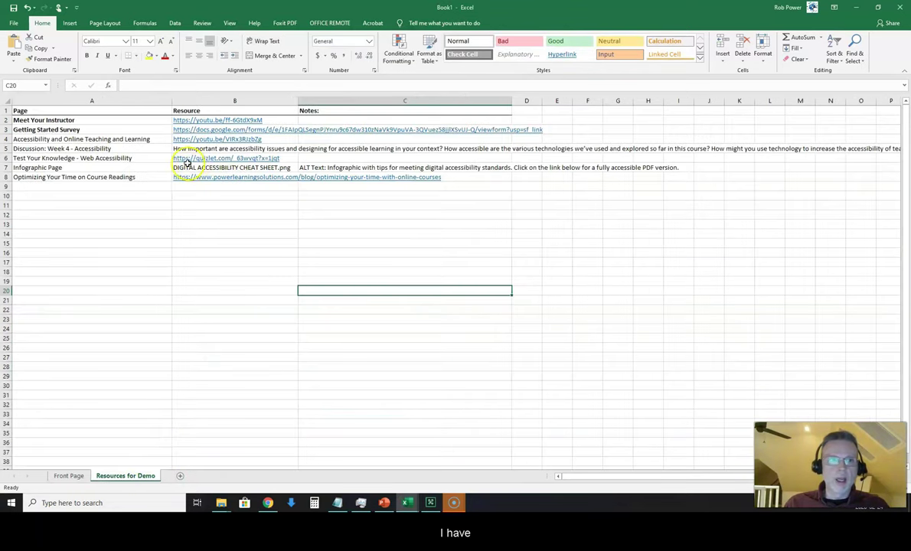
left_click(182, 167)
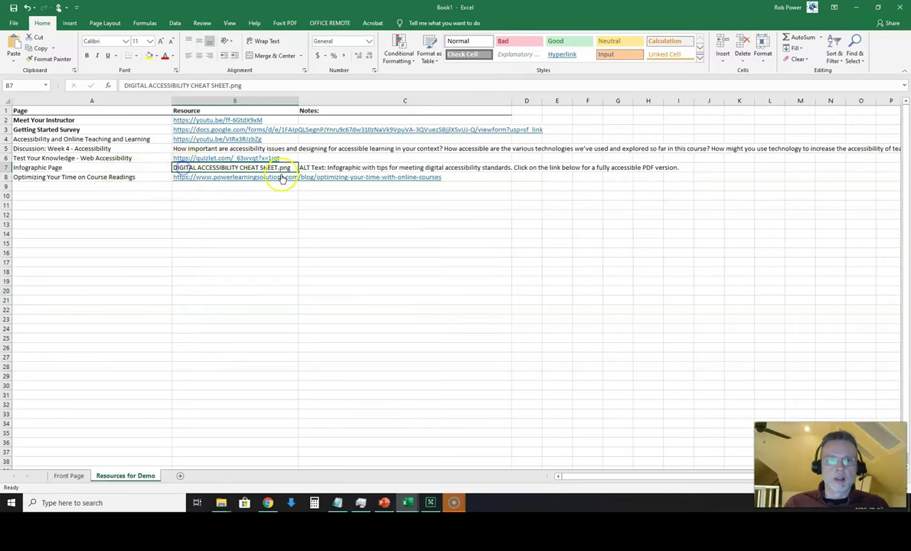
left_click(323, 167)
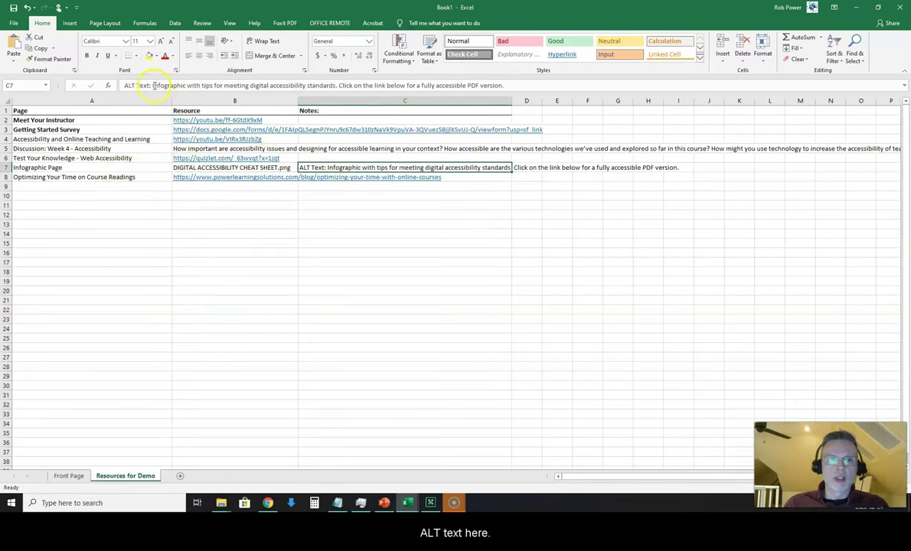
left_click_drag(152, 85, 259, 81)
left_click_drag(346, 85, 525, 92)
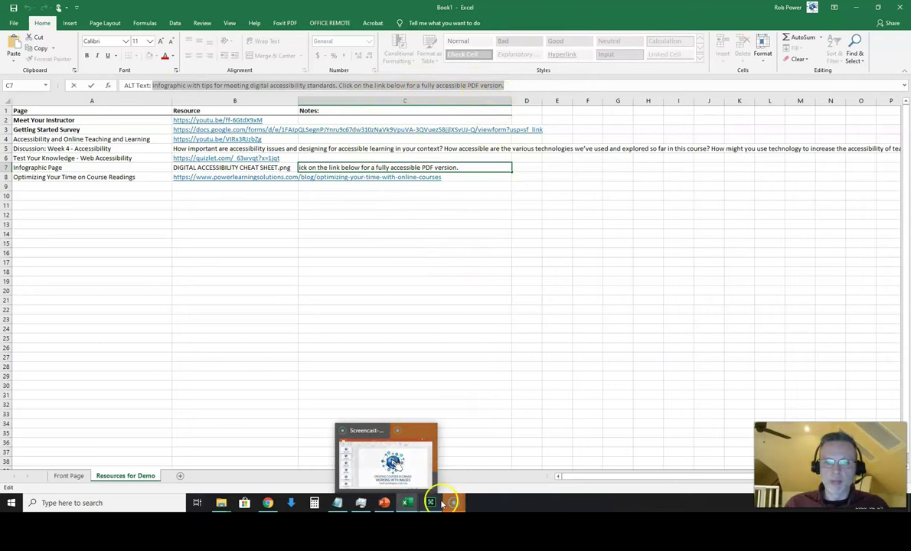
Step: In Canvas, set the image's alternative text to "Infographic with tips for meeting digital accessibility standards. Click on the link below for a fully accessible PDF version."
left_click(278, 456)
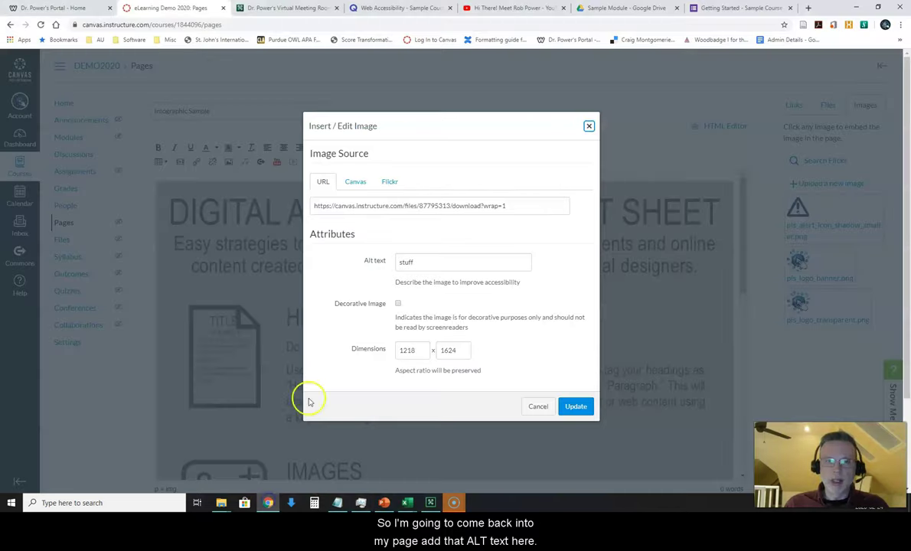
left_click(383, 262)
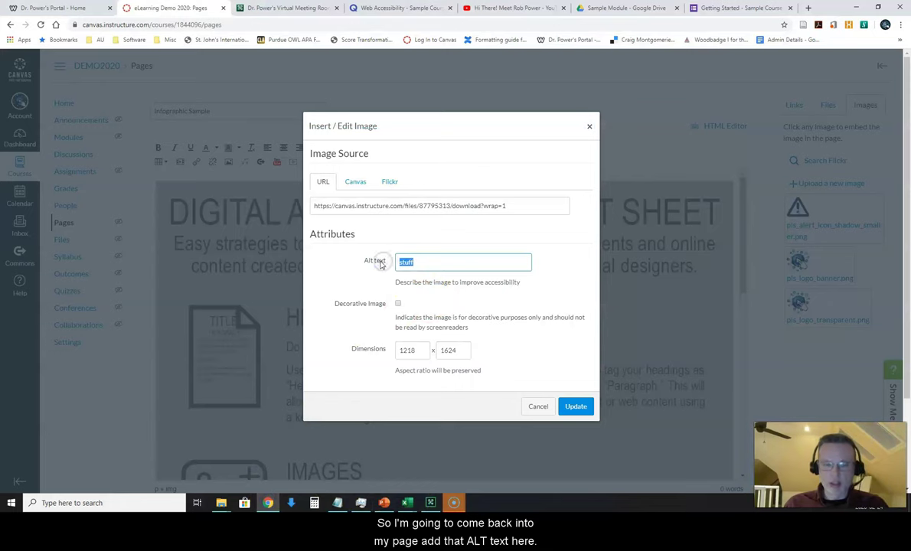
key("ctrl+v")
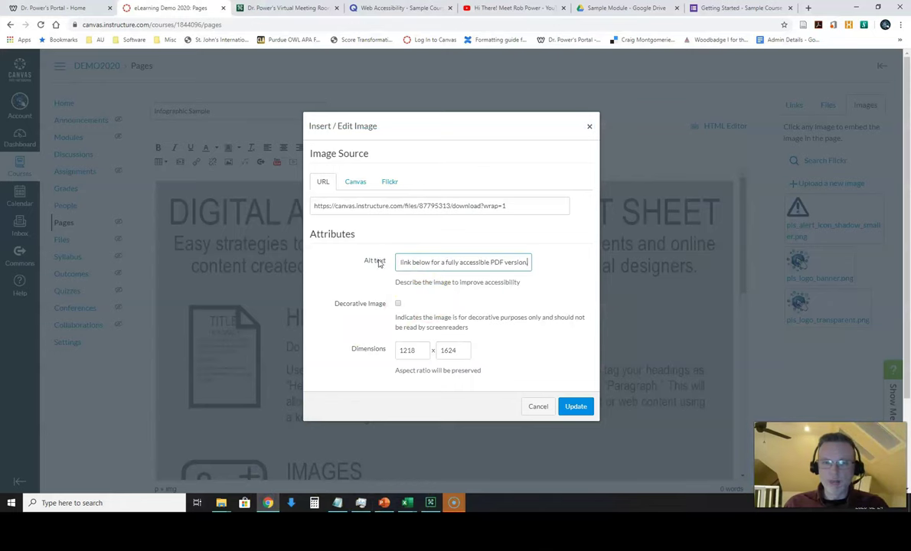
left_click(575, 407)
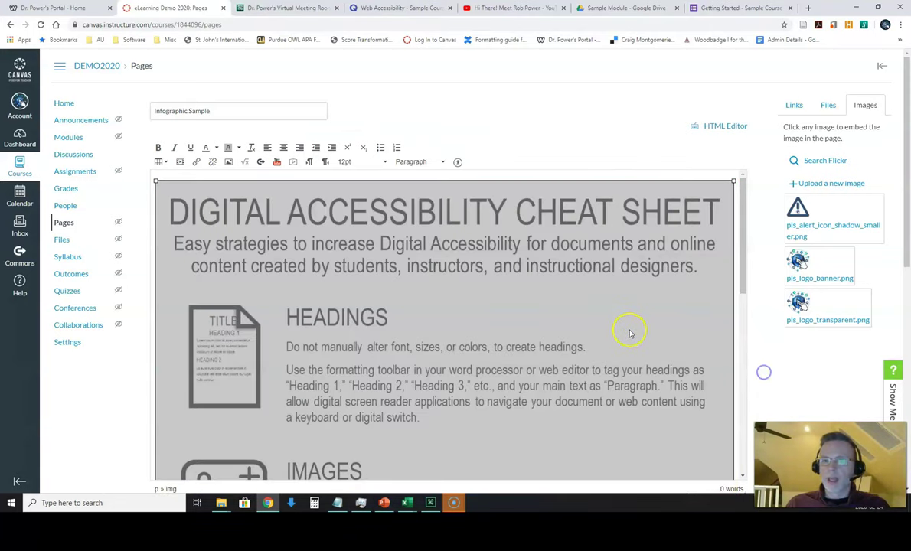
Step: Add a new line with the placeholder text "Add Link Here" directly below the infographic in the page body
scroll(631, 331, "down", 4)
scroll(631, 330, "up", 3)
scroll(627, 307, "down", 5)
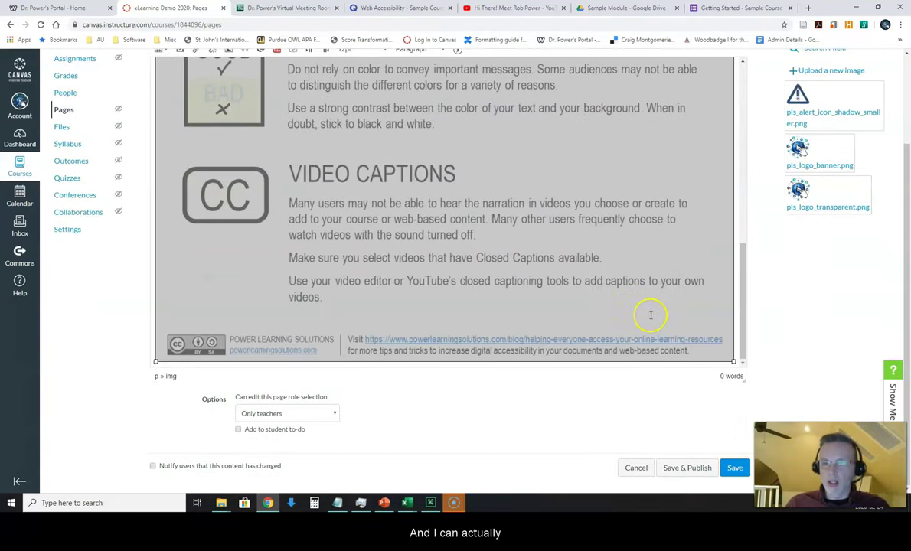
left_click(735, 337)
key("Return")
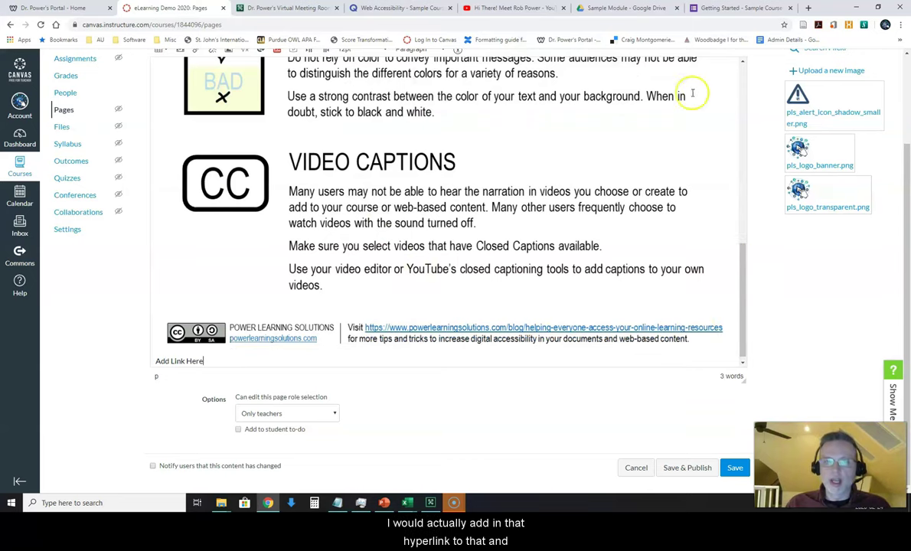
Step: Review the infographic in the editor and check its pixel dimensions in the image settings without changing them
scroll(683, 211, "up", 10)
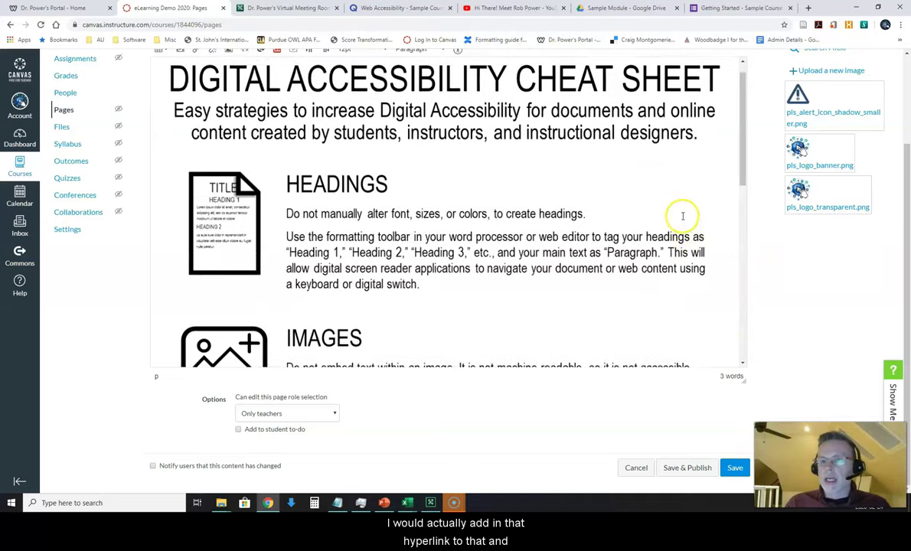
scroll(700, 291, "up", 3)
scroll(705, 322, "down", 6)
scroll(797, 364, "down", 2)
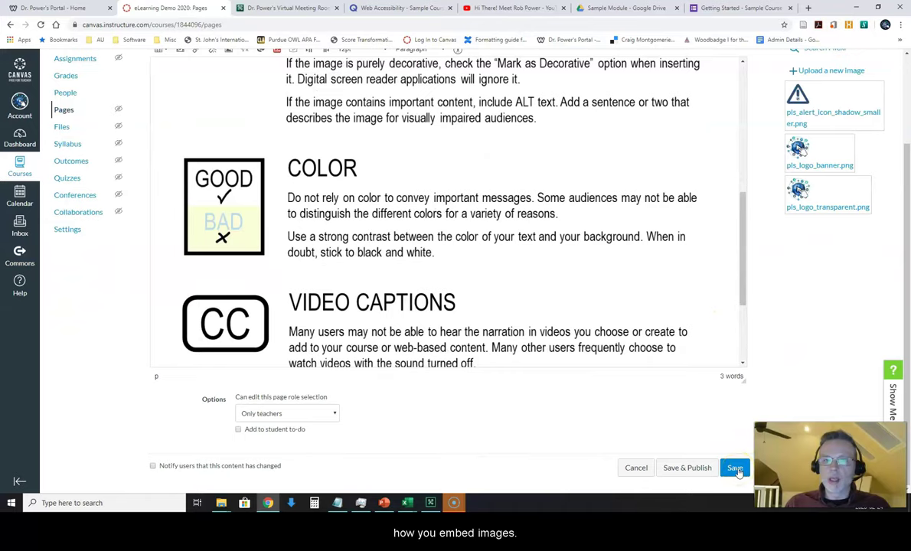
scroll(730, 372, "up", 7)
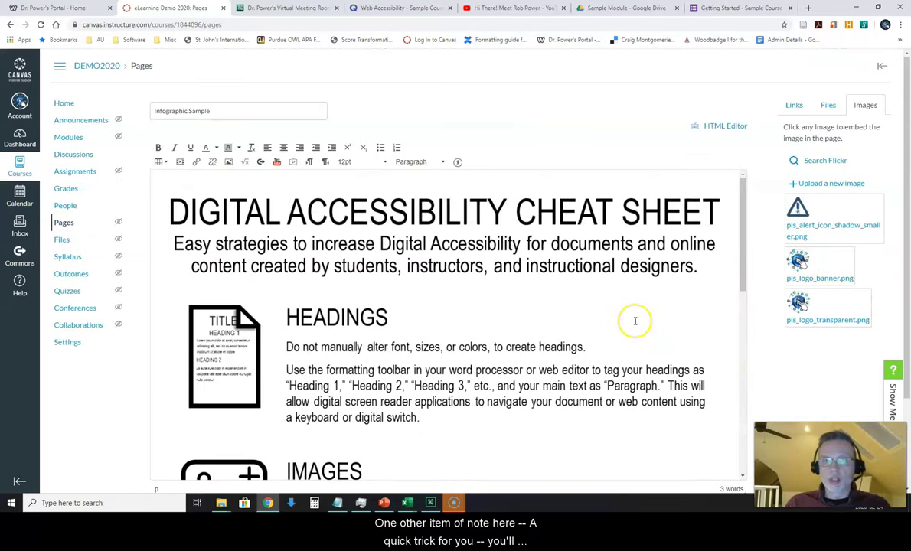
left_click(474, 227)
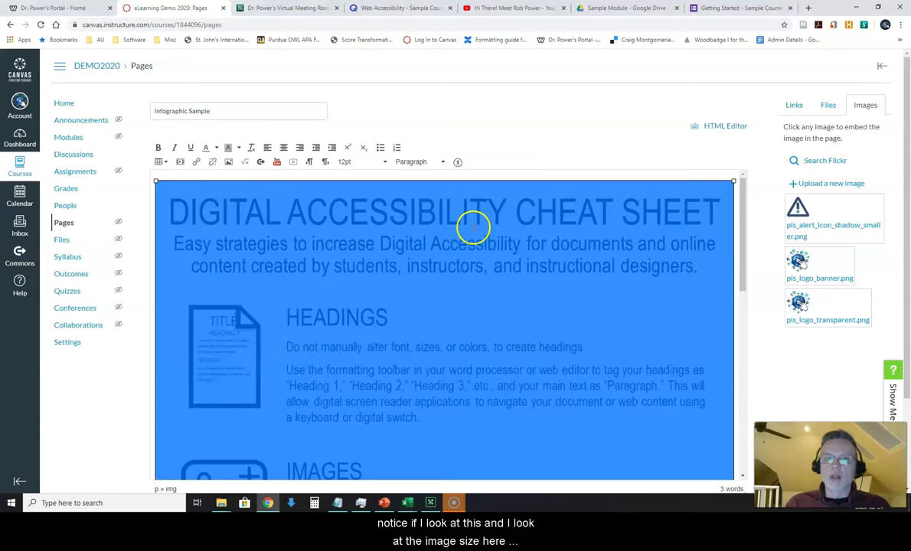
left_click(229, 162)
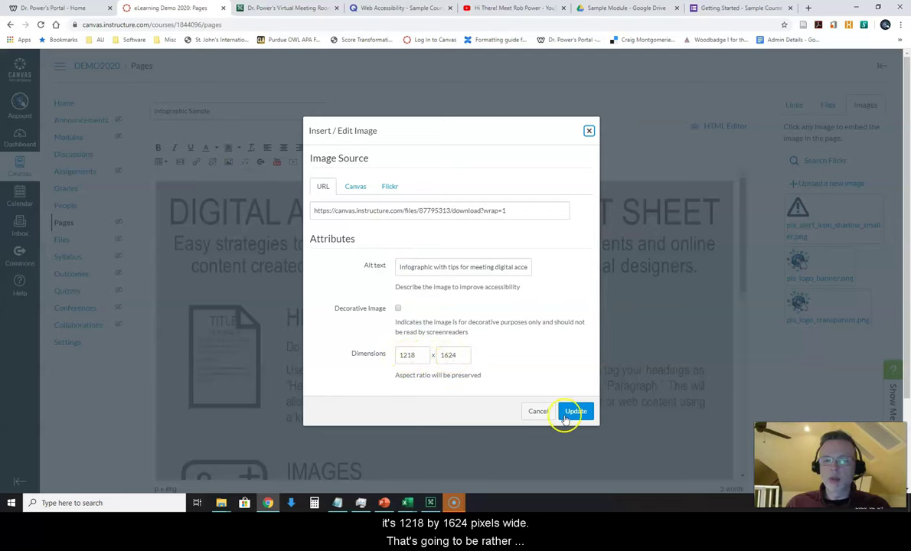
left_click(540, 412)
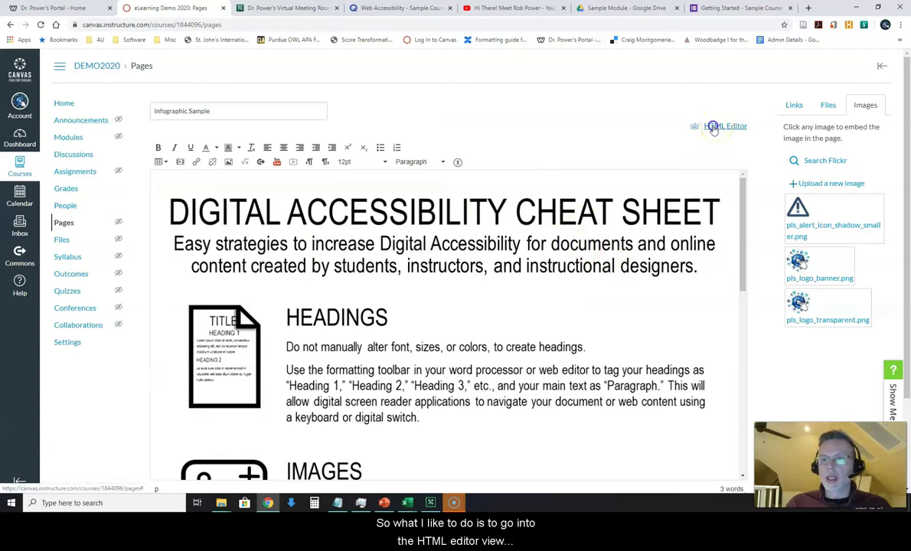
Step: In the page's HTML code, set the infographic's width to 100% and remove its height attribute
left_click(714, 127)
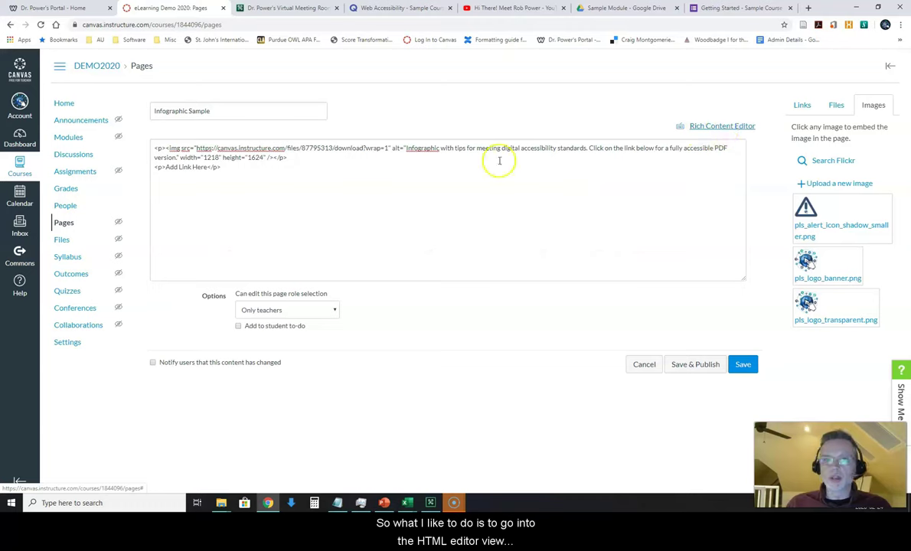
left_click(205, 158)
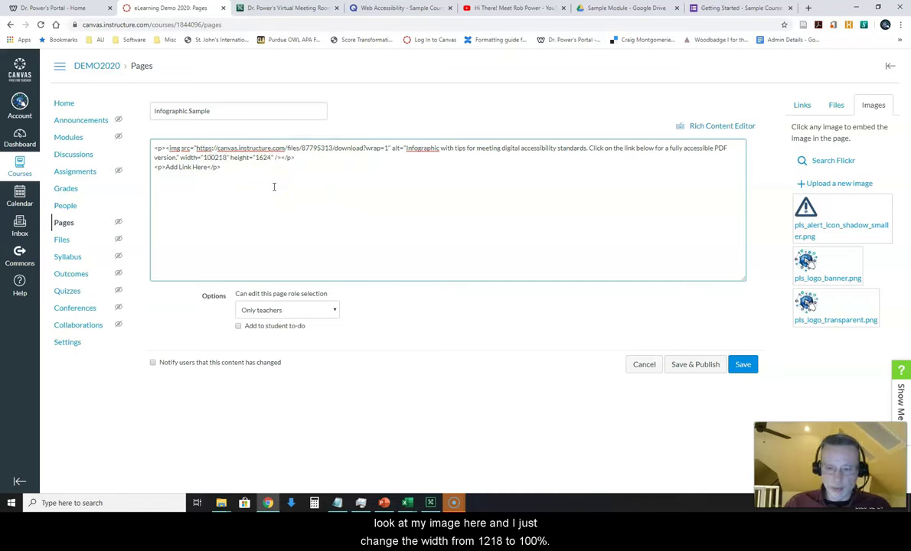
type("00%")
key("Delete")
key("Delete")
key("Delete")
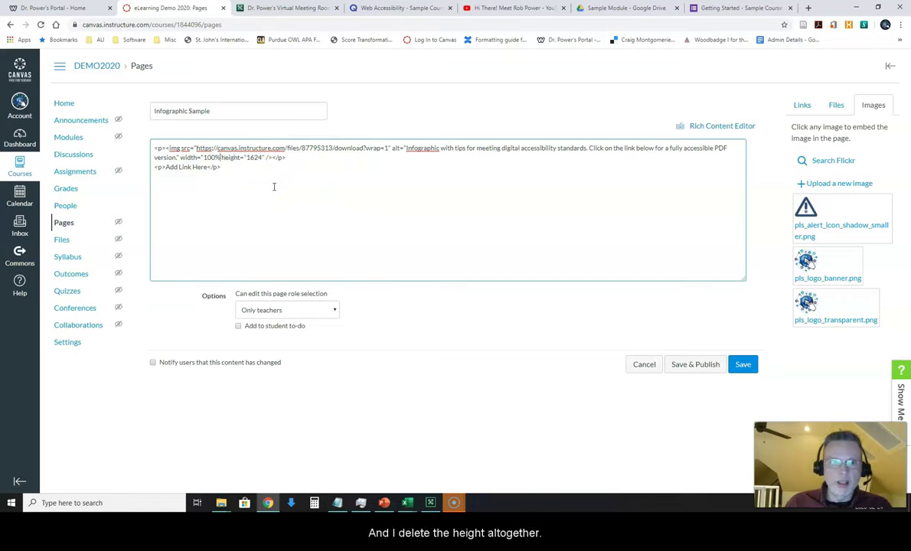
key("Delete")
key("Delete")
key("Delete")
key("Delete")
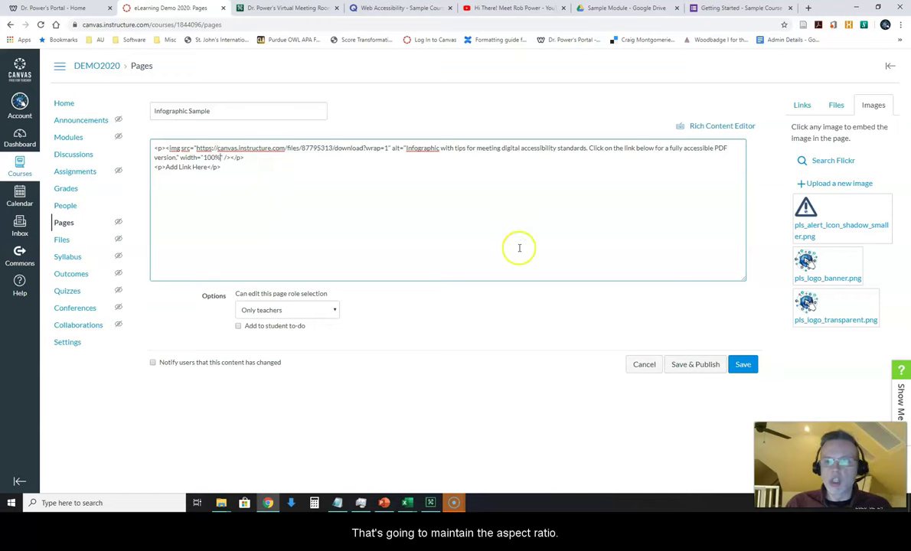
Step: Save the Infographic Sample page without publishing it and review how the infographic fits the page from top to bottom
left_click(740, 365)
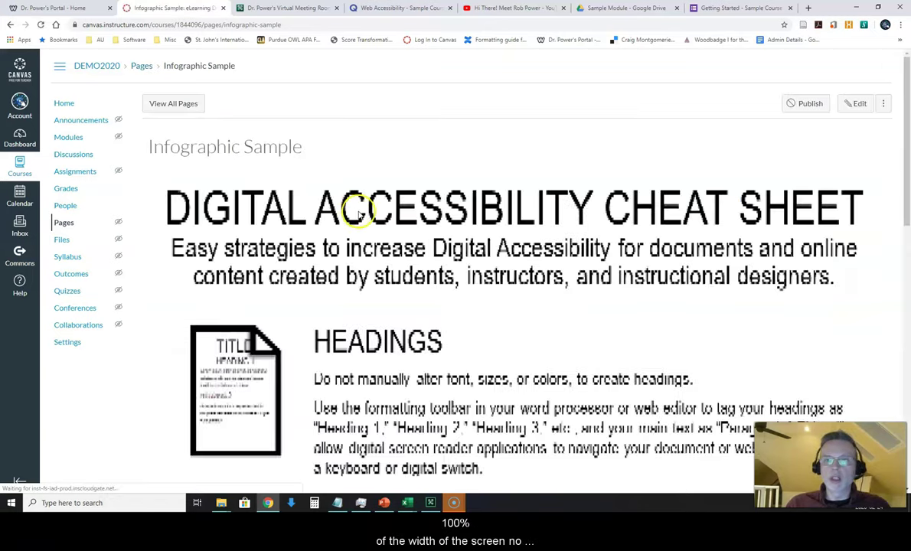
scroll(252, 203, "down", 1)
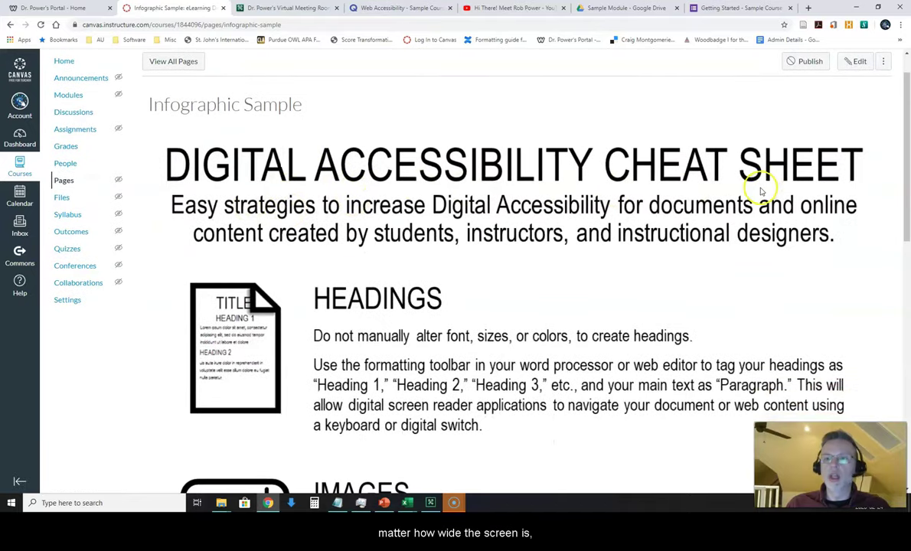
scroll(642, 196, "down", 3)
scroll(612, 192, "down", 10)
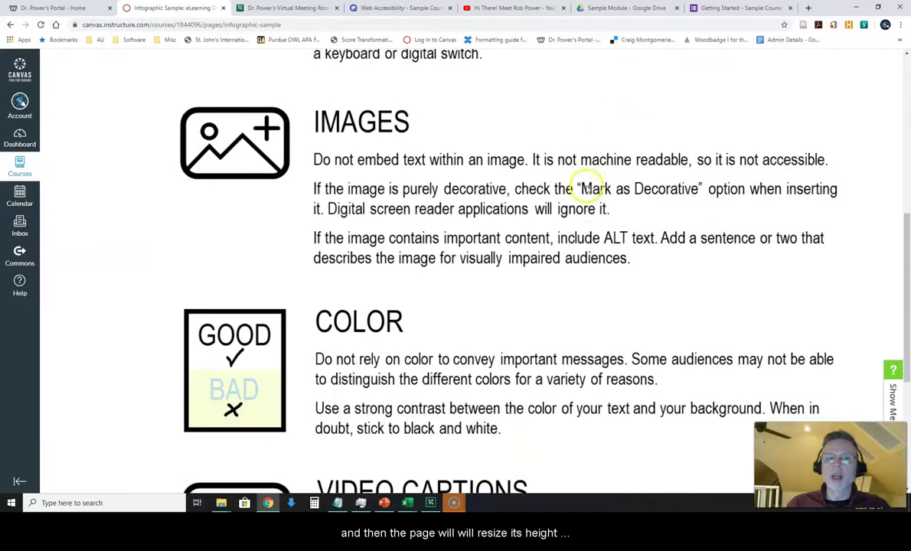
scroll(585, 187, "up", 15)
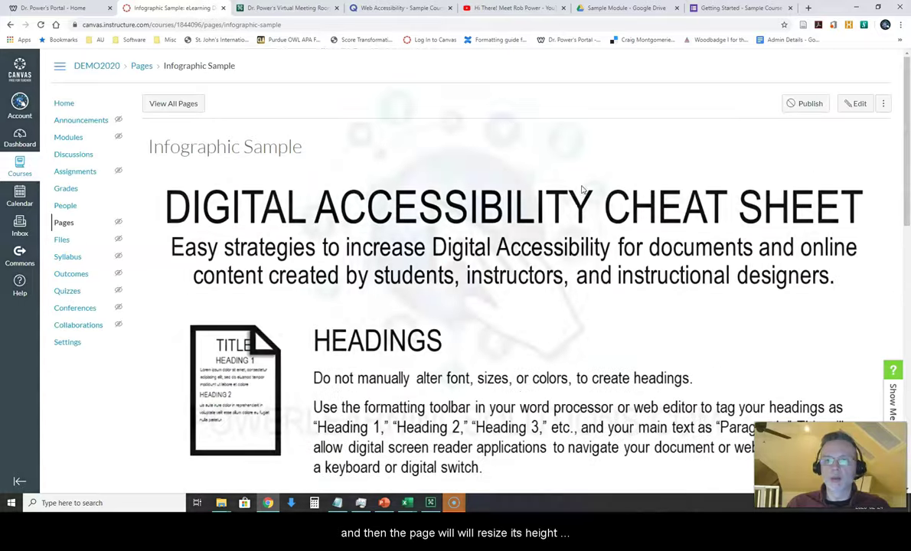